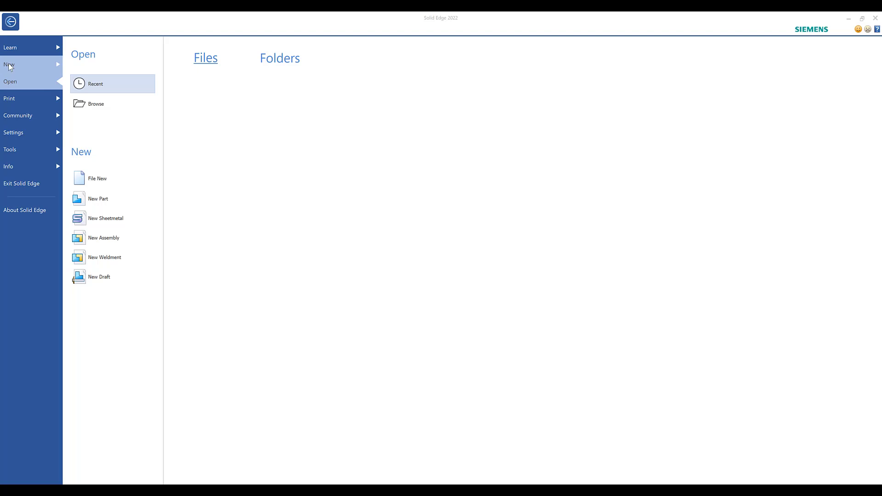
- Create a new part document from the ANSI Metric standard template ansi metric part.par
left_click(9, 67)
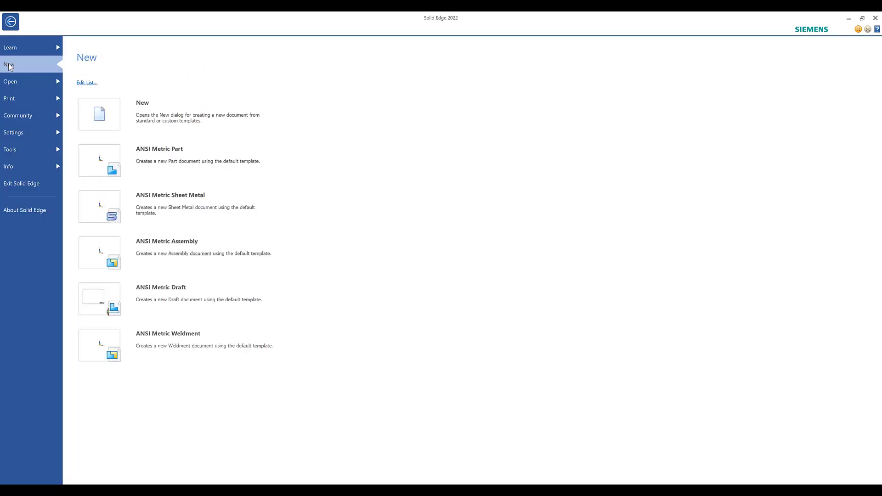
left_click(139, 116)
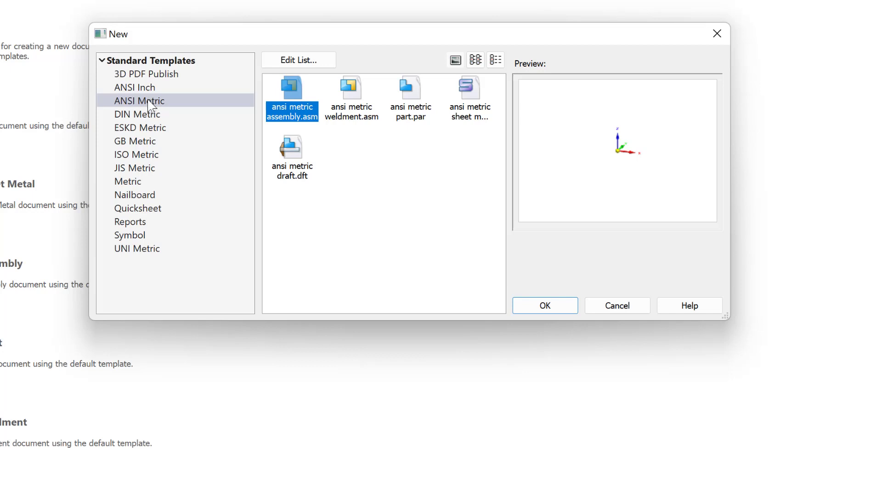
left_click(415, 115)
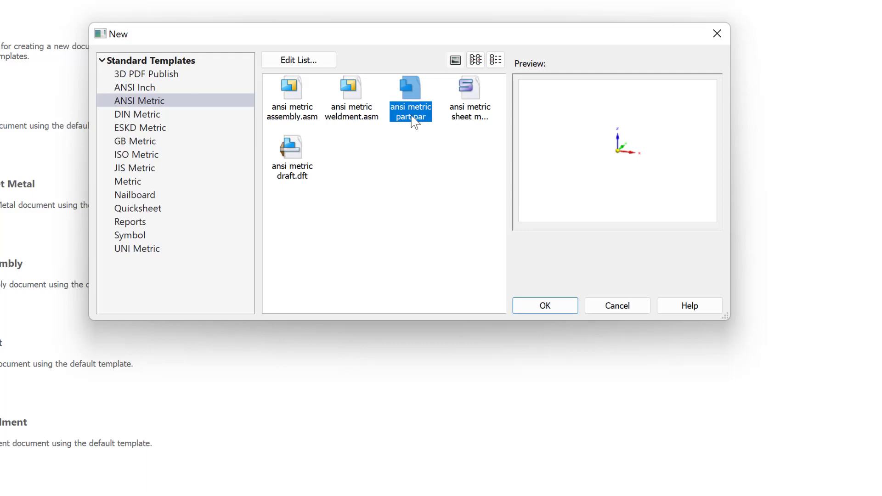
left_click(545, 307)
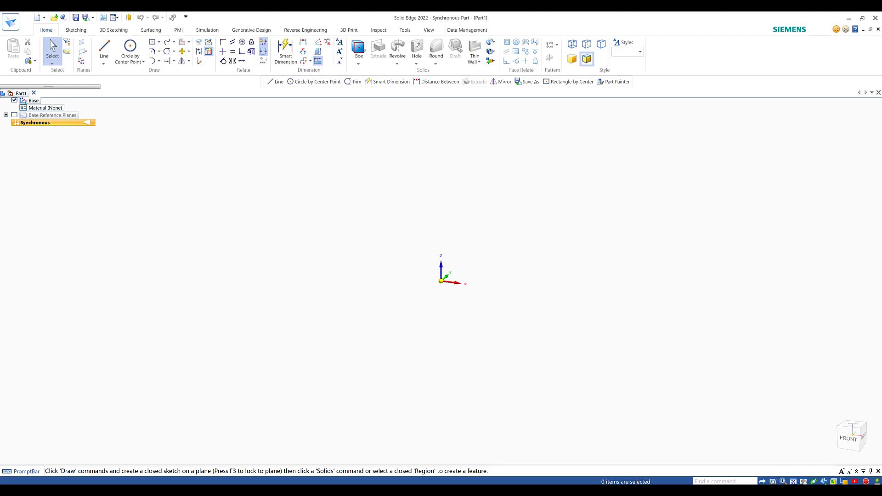
- Rearrange the workspace so the Feature Library and the model tree sit side by side without overlapping
left_click_drag(2, 93, 41, 172)
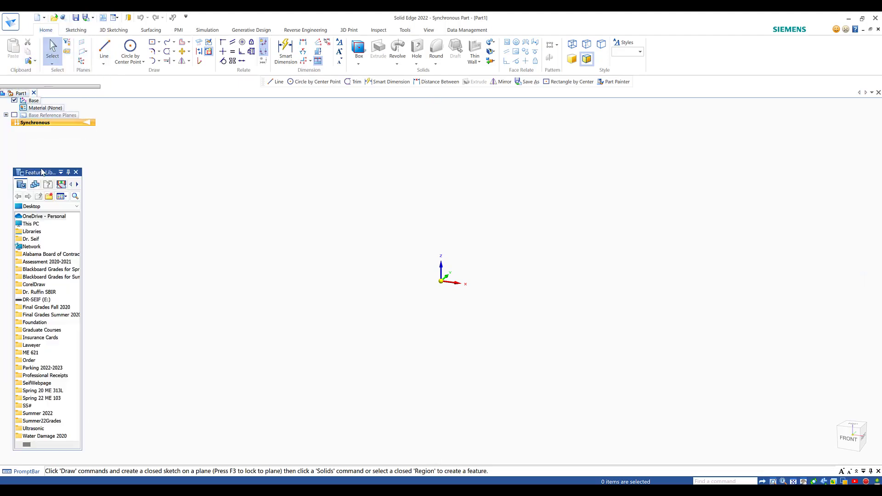
left_click_drag(40, 90, 126, 103)
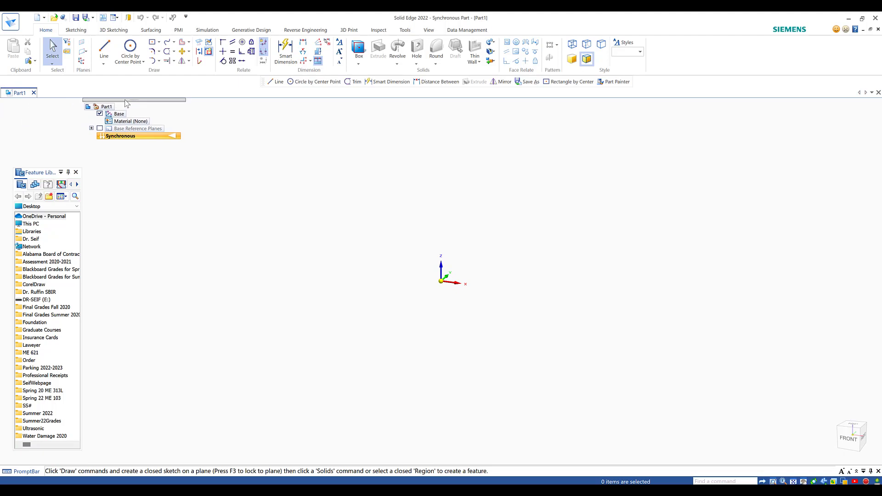
left_click_drag(38, 172, 29, 99)
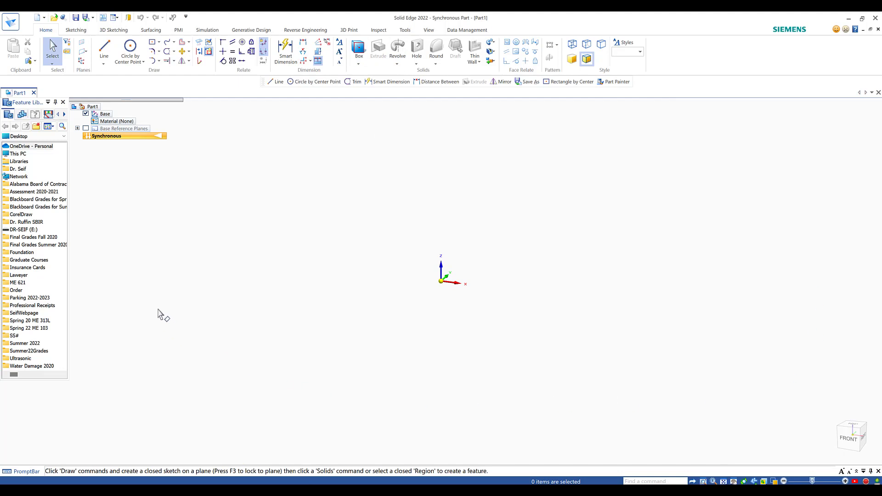
left_click(120, 121)
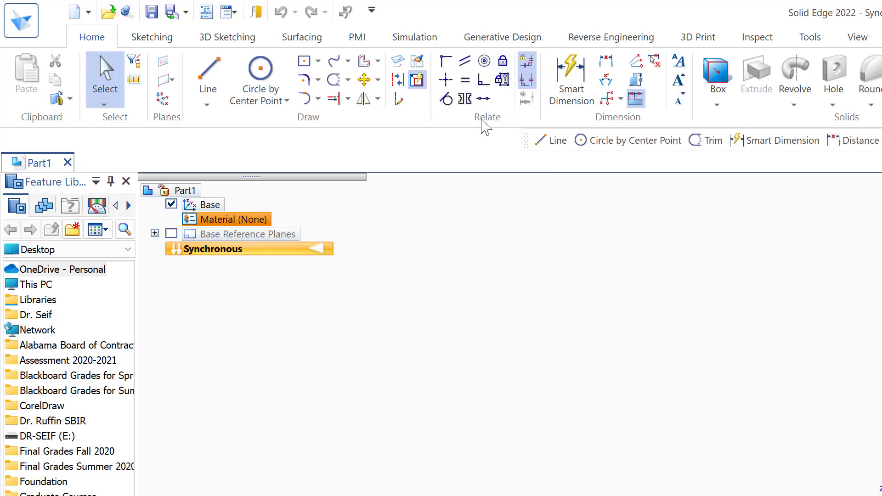
left_click(443, 64)
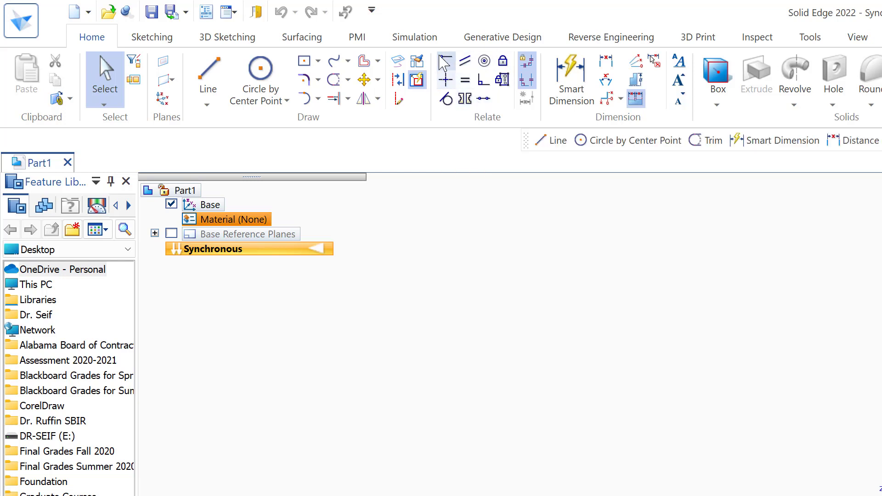
left_click(447, 83)
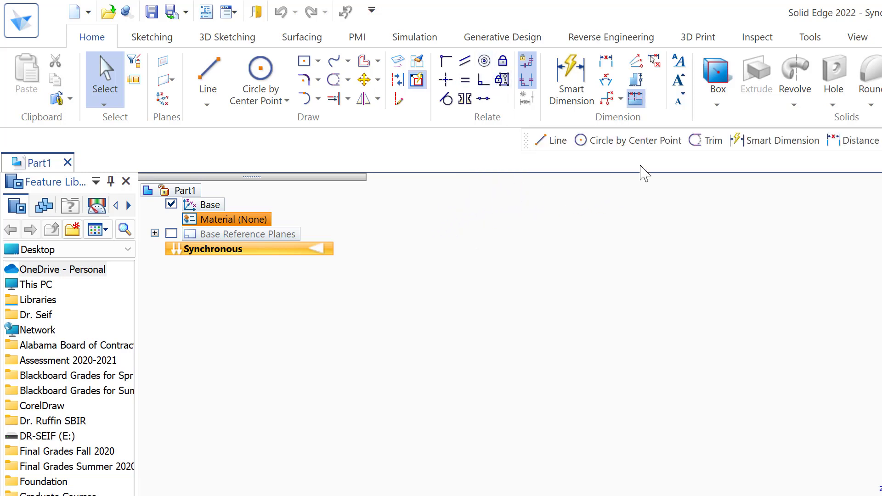
left_click(527, 82)
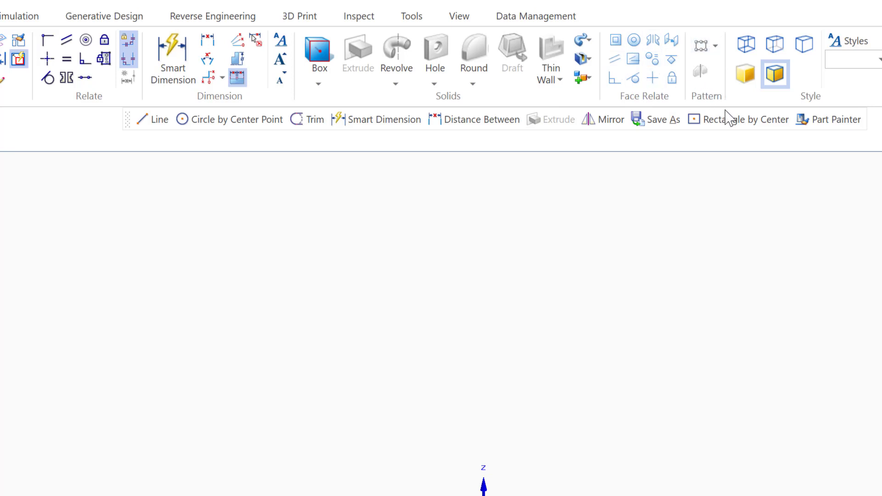
left_click(715, 47)
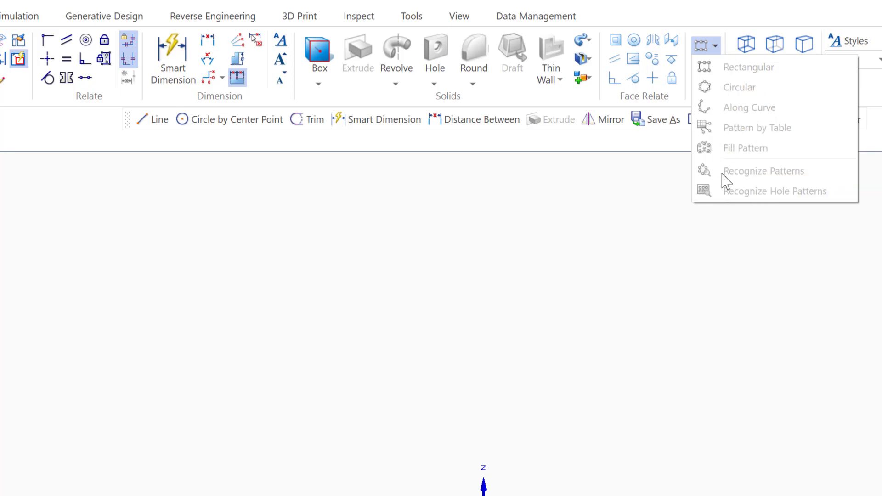
left_click(618, 194)
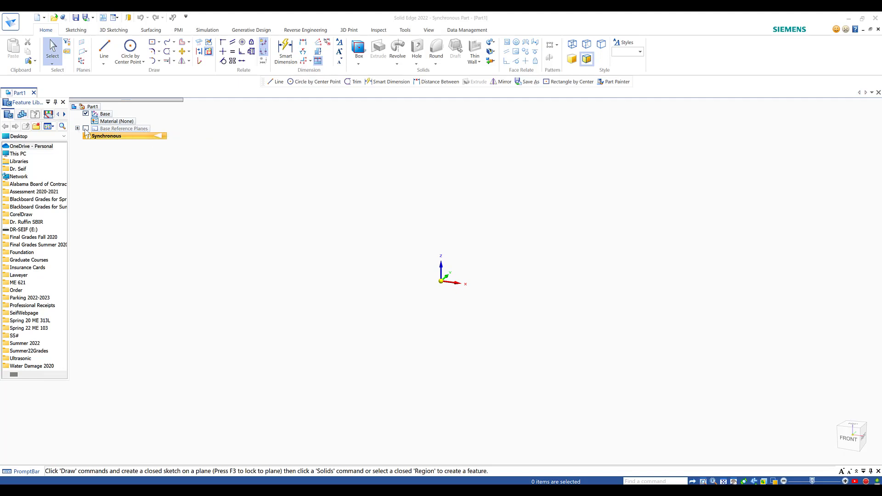
- Show the base reference planes and start a Circle by Center Point sketch locked to the Top (xy) plane in top view
left_click(85, 129)
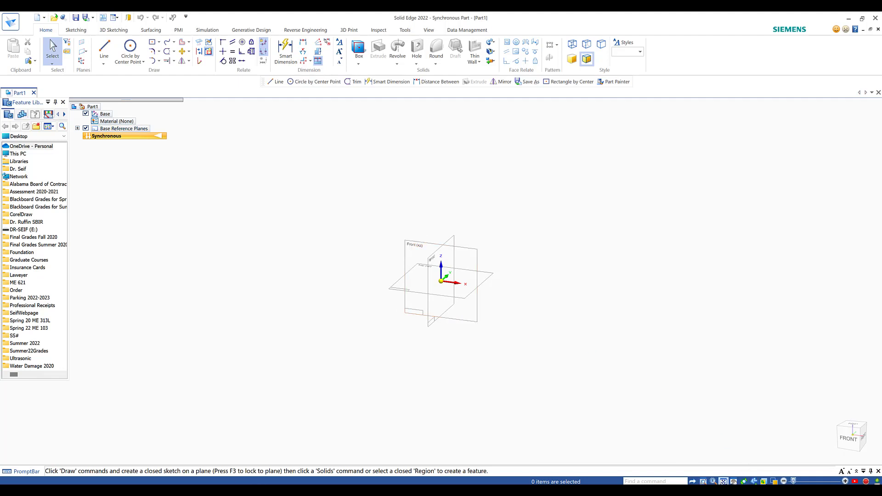
left_click(723, 481)
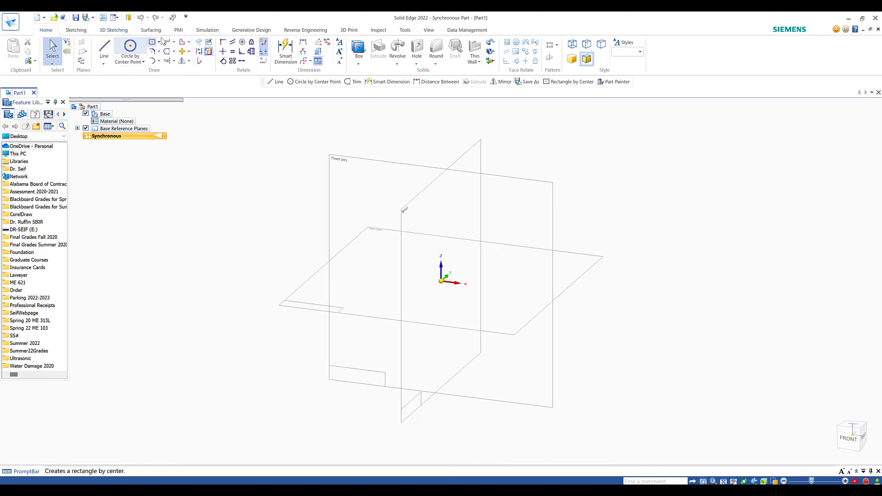
left_click(143, 62)
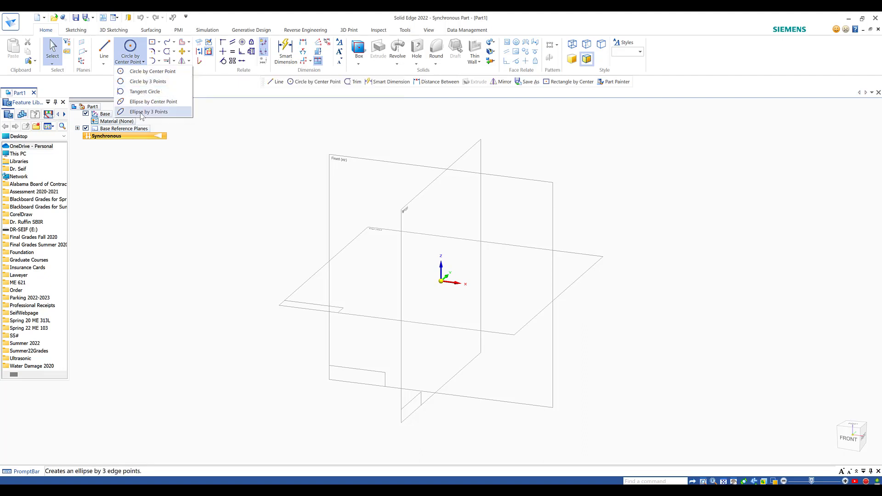
left_click(141, 72)
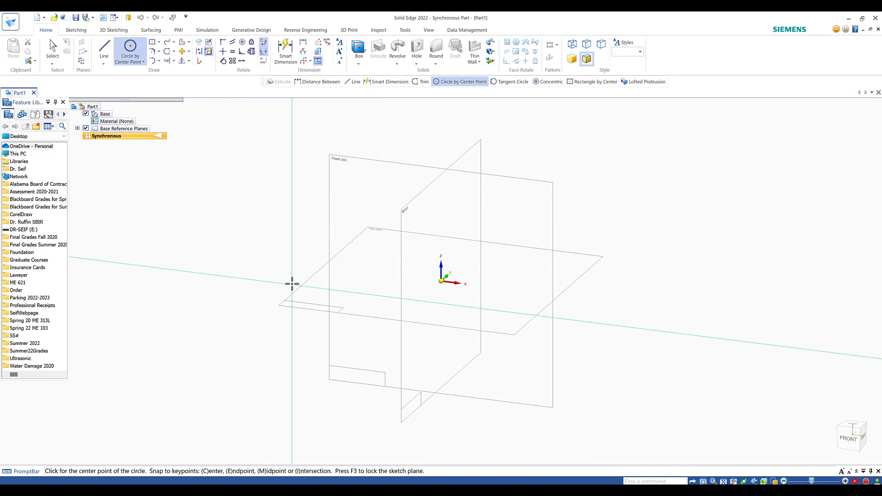
key("F3")
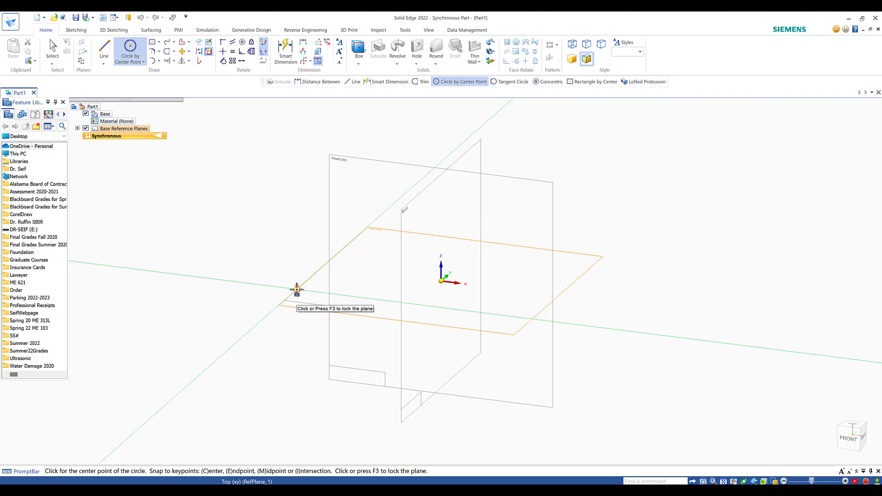
key("F3")
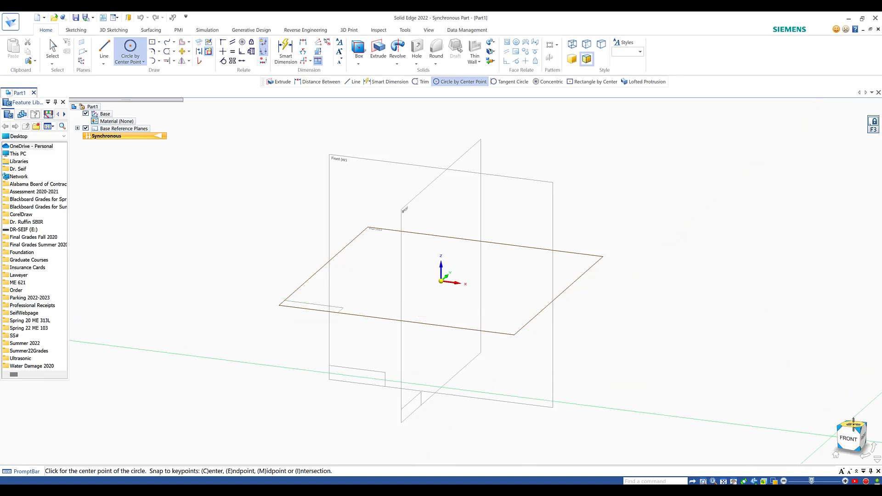
left_click(852, 423)
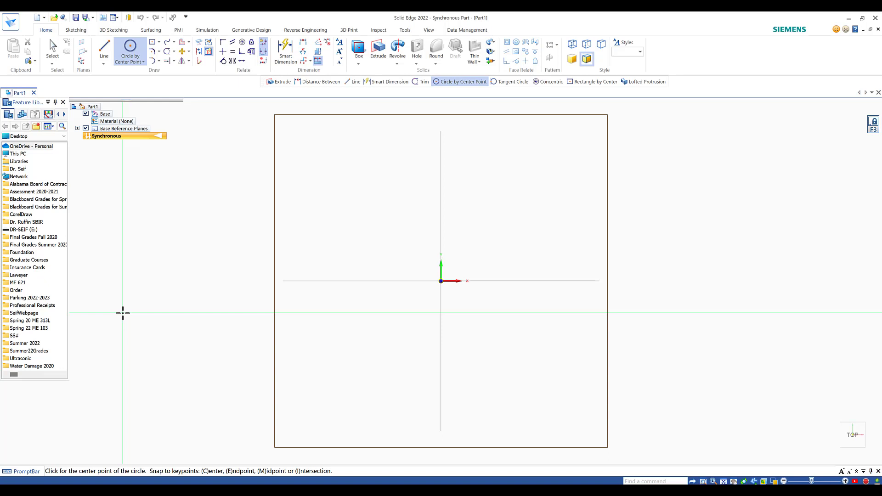
- Draw a circle with a diameter of 240 mm centred on the origin of the Top plane
left_click(130, 50)
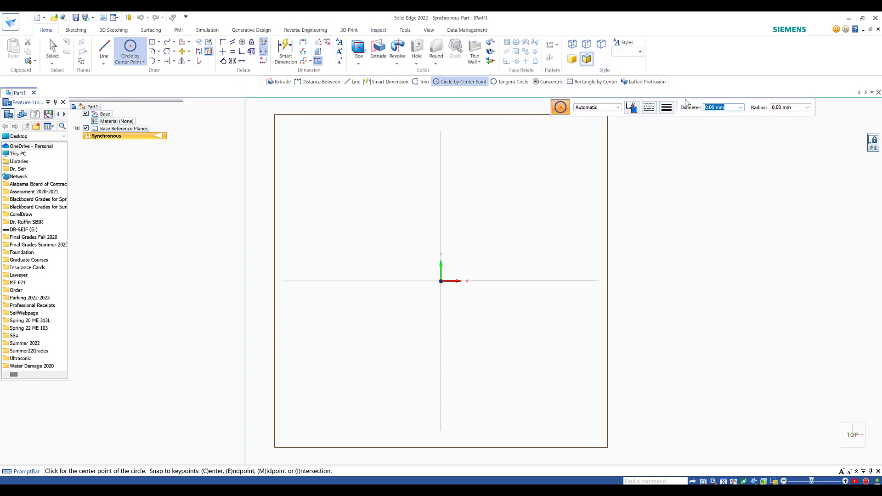
left_click_drag(685, 101, 686, 91)
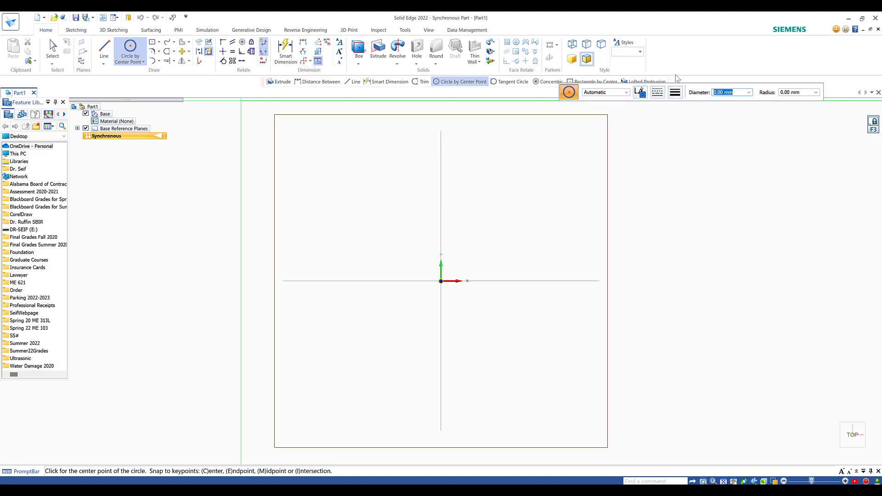
left_click(103, 47)
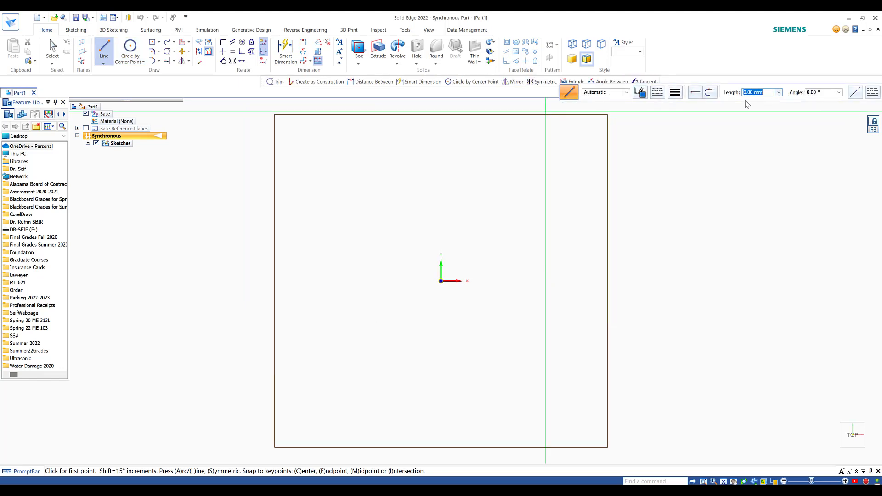
left_click(130, 58)
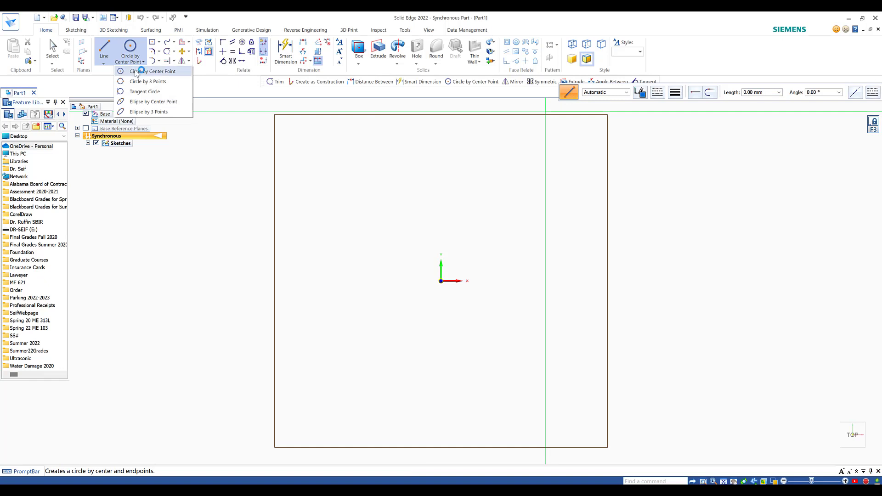
left_click(135, 71)
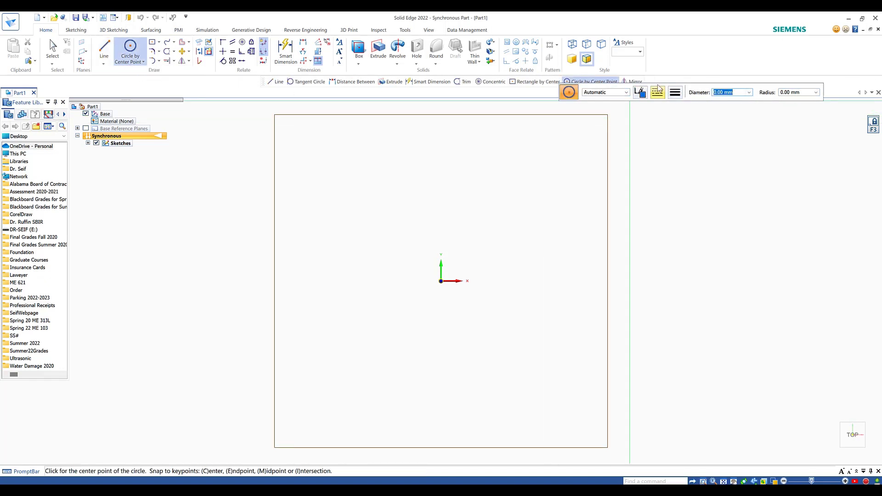
left_click_drag(695, 87, 675, 90)
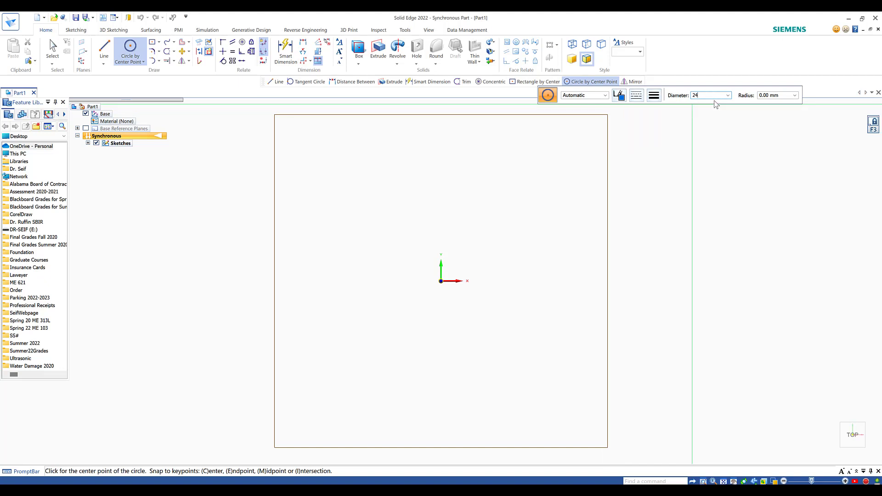
type("0")
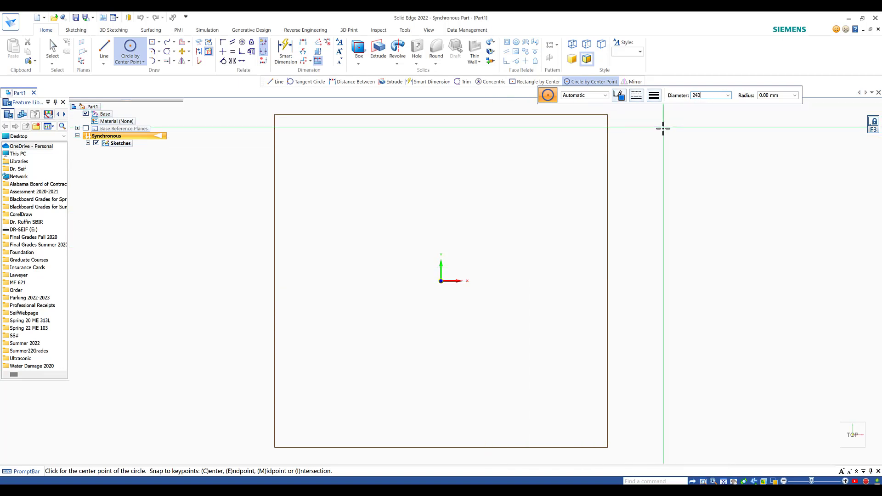
key("Return")
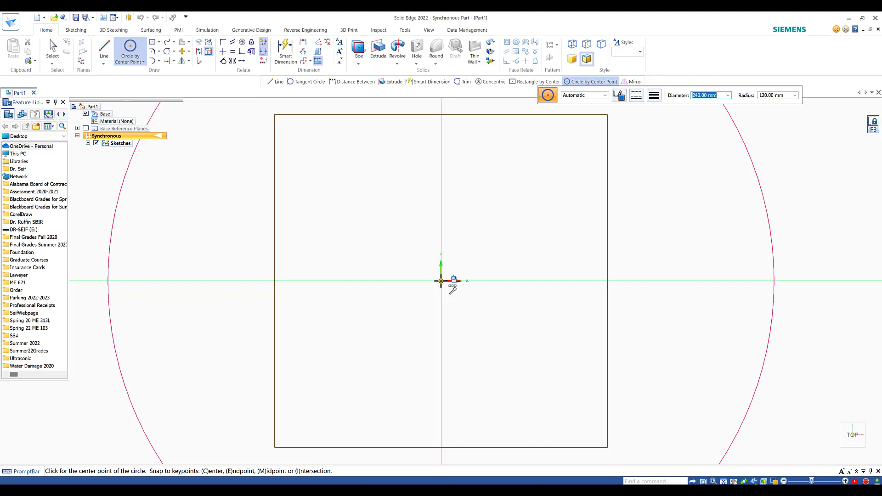
left_click(440, 280)
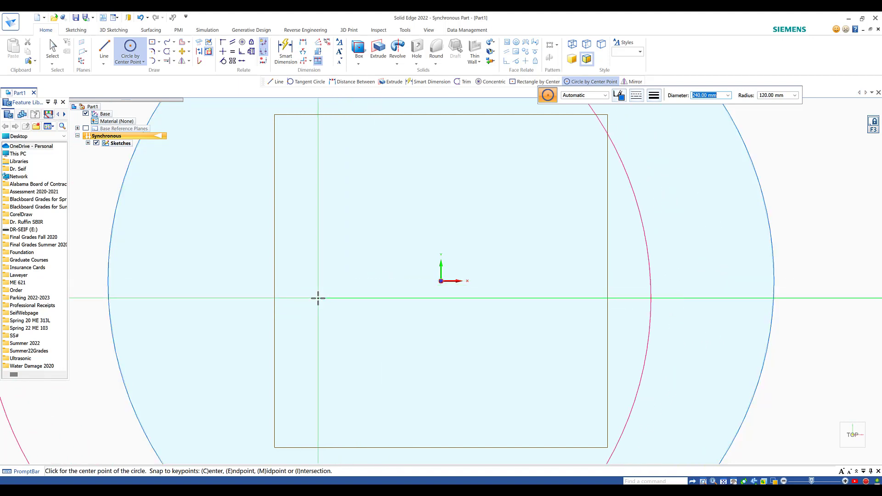
- Inspect the circle at different zoom levels and fit the whole sketch in the view
scroll(318, 298, "down", 3)
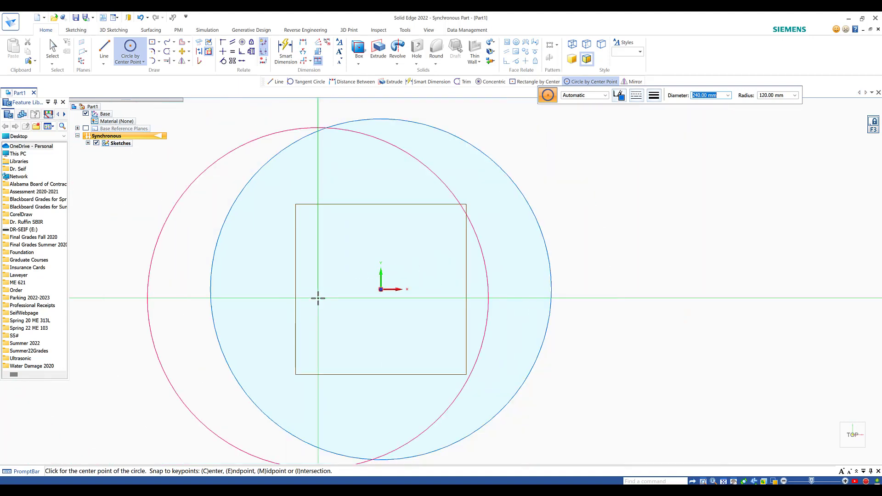
scroll(318, 298, "down", 5)
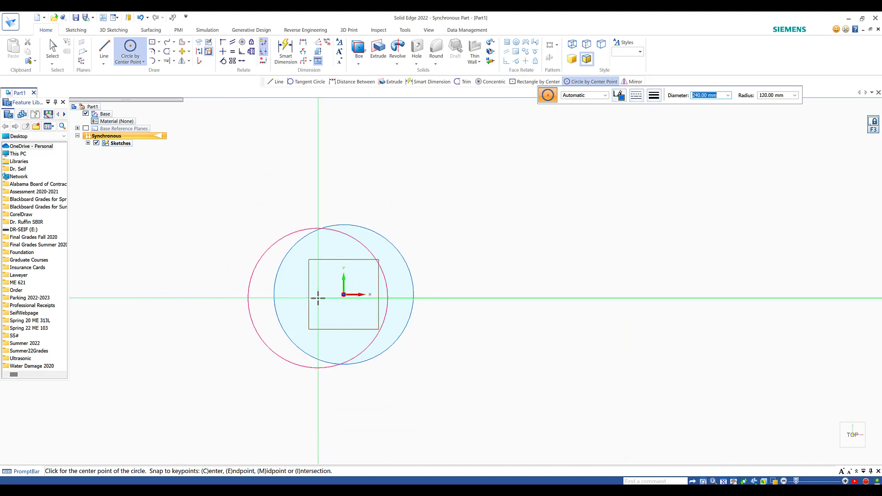
scroll(318, 298, "up", 8)
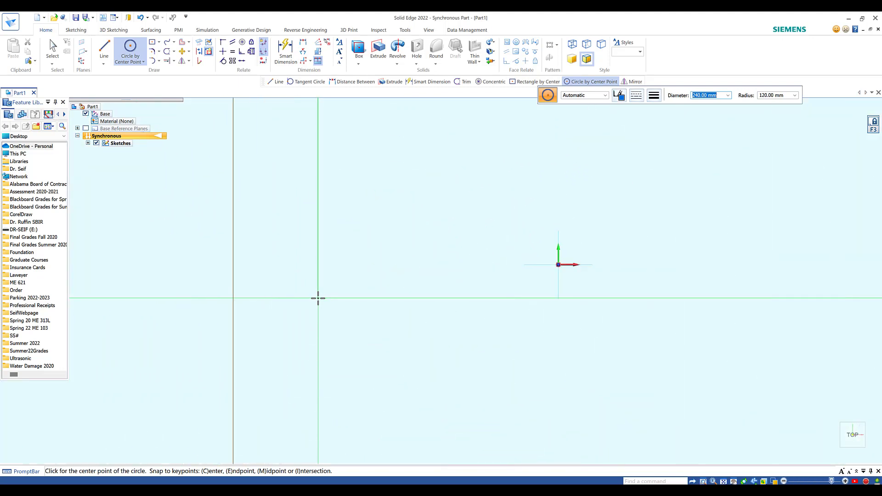
scroll(317, 298, "down", 4)
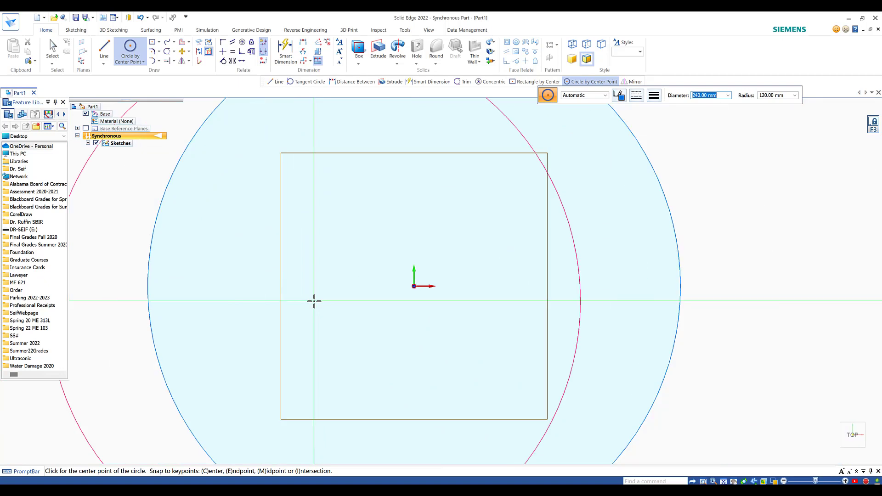
scroll(314, 301, "up", 1)
scroll(314, 300, "down", 1)
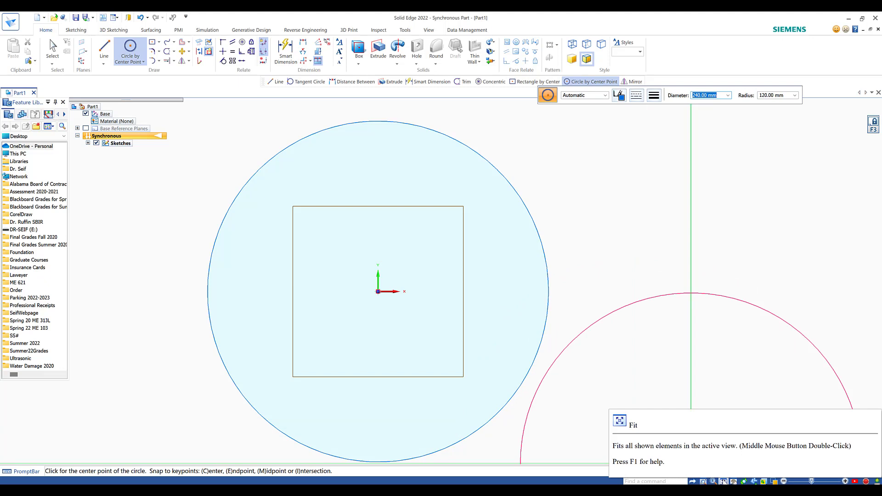
left_click(723, 481)
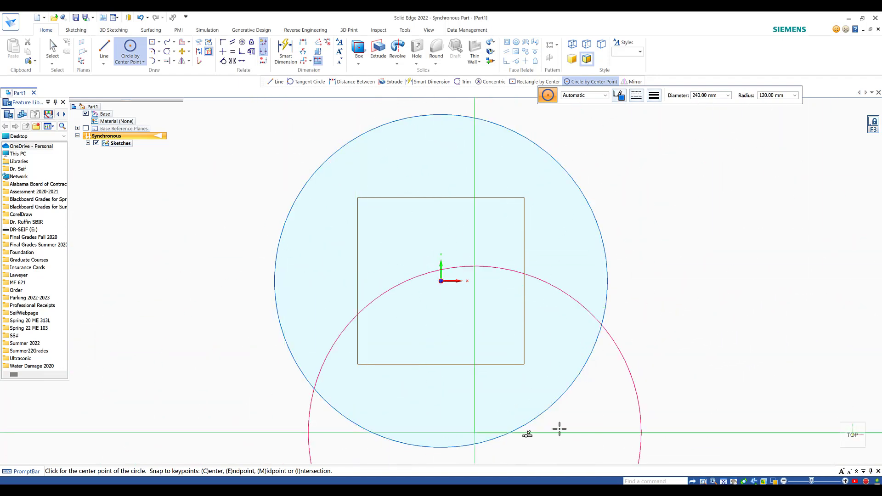
- Draw a second circle with a diameter of 60 mm centred on the origin, inside the large circle
right_click(695, 276)
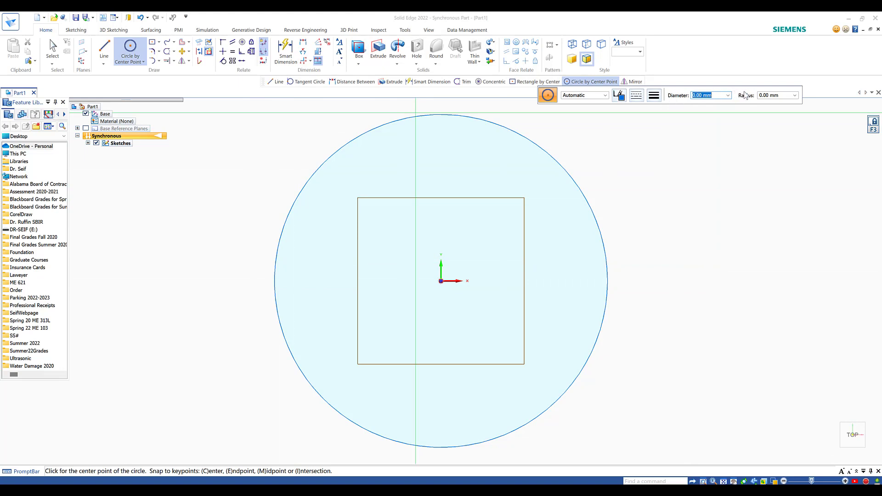
type("60")
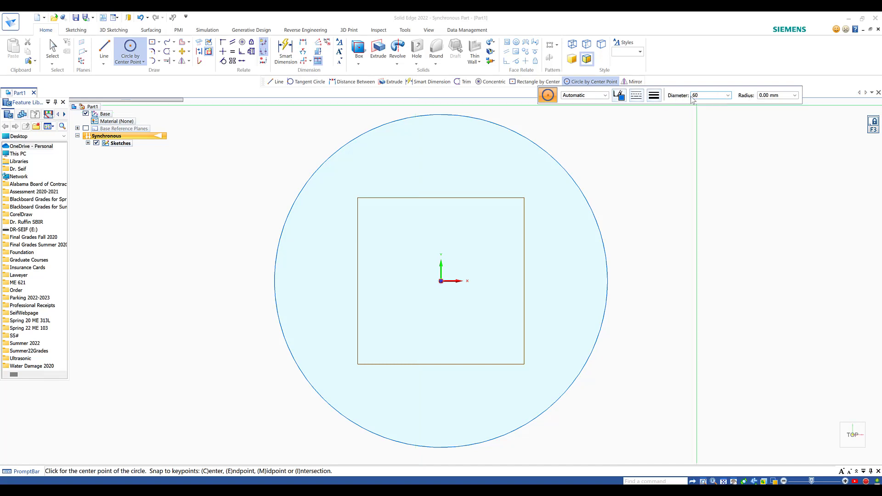
left_click_drag(675, 90, 693, 110)
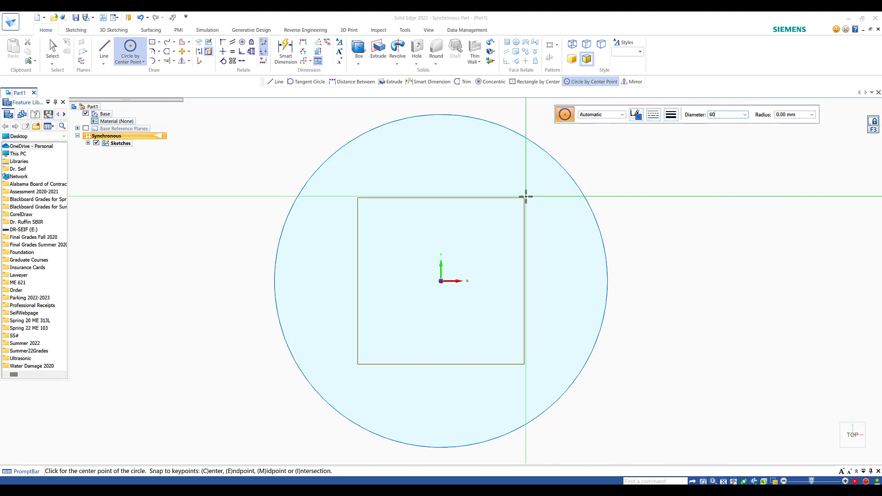
key("Return")
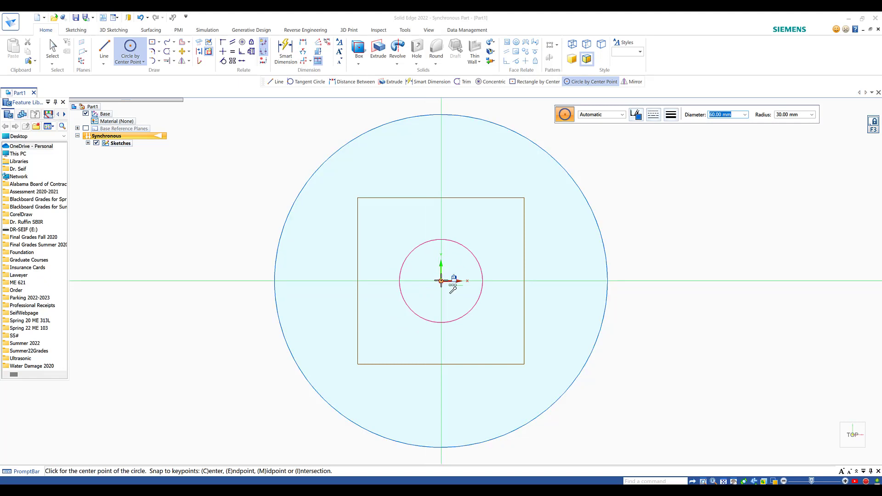
left_click(441, 280)
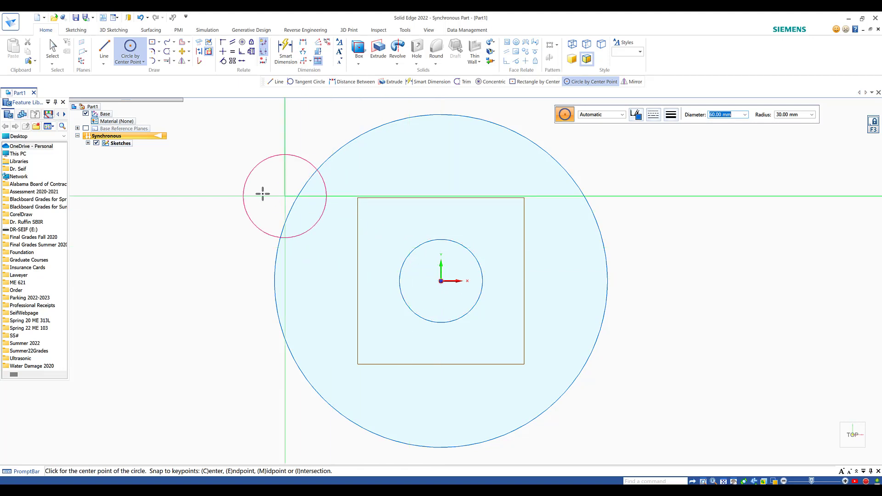
right_click(202, 189)
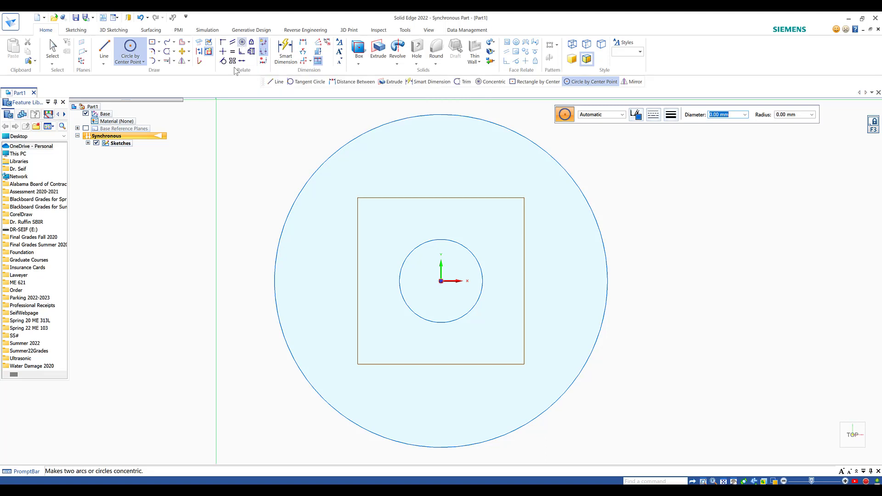
- Apply a concentric relationship between the outer circle and the inner circle
left_click(242, 42)
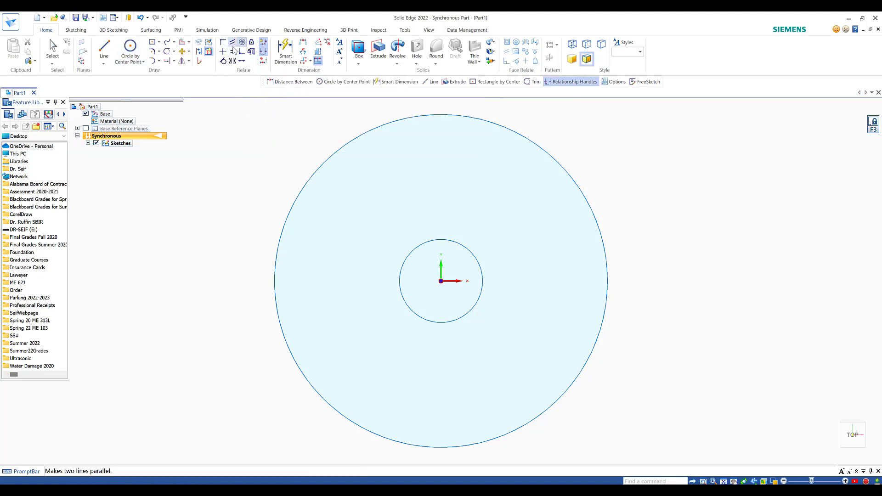
left_click(372, 128)
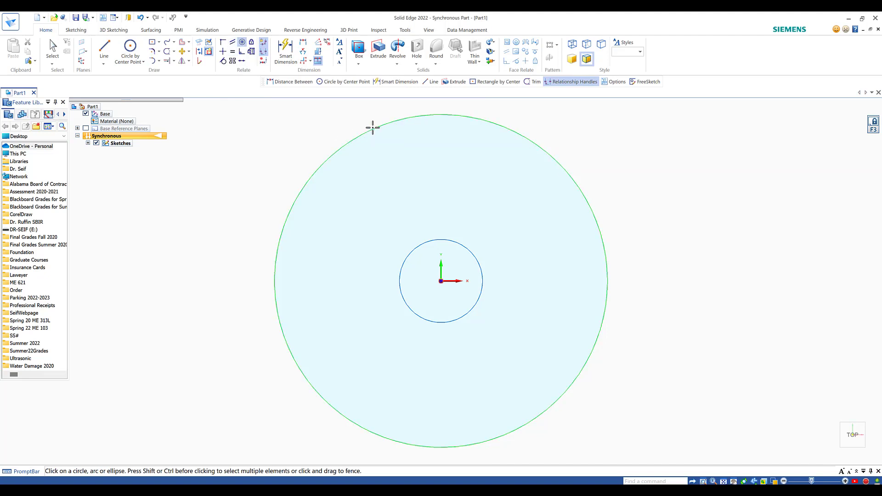
left_click(413, 250)
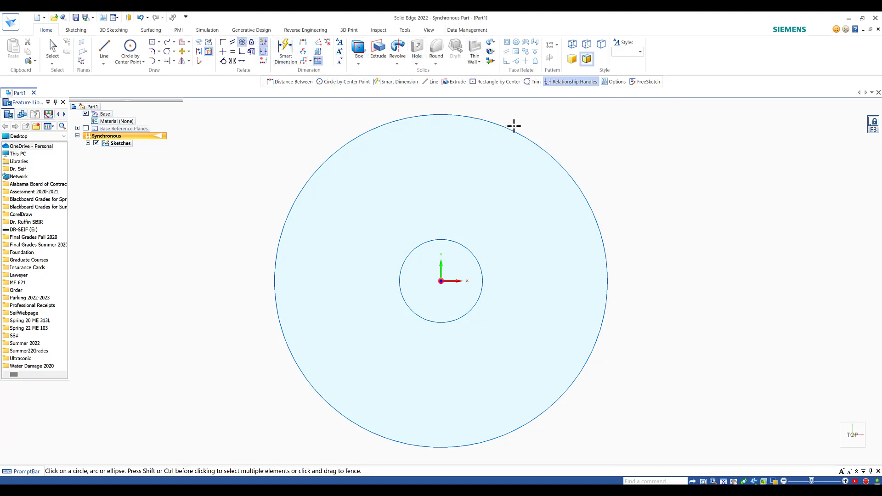
- Dimension the diameters of the outer and inner circles, placing both dimensions outside the sketch
left_click(284, 46)
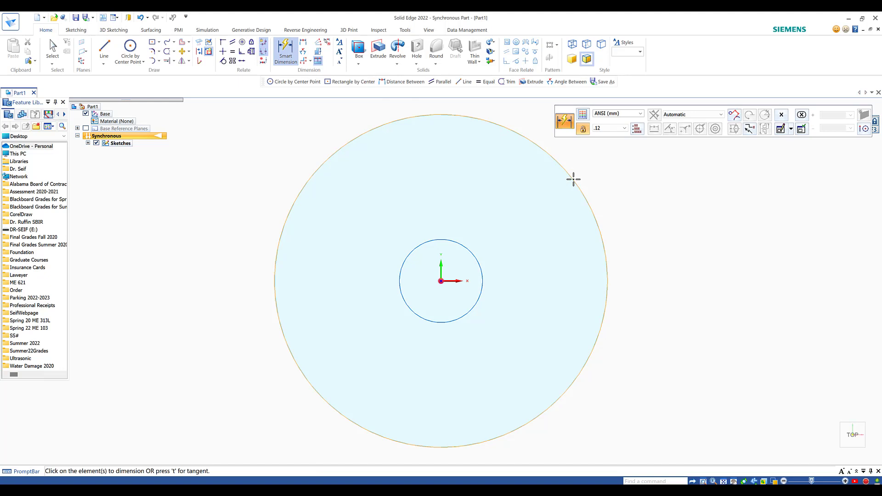
left_click(573, 180)
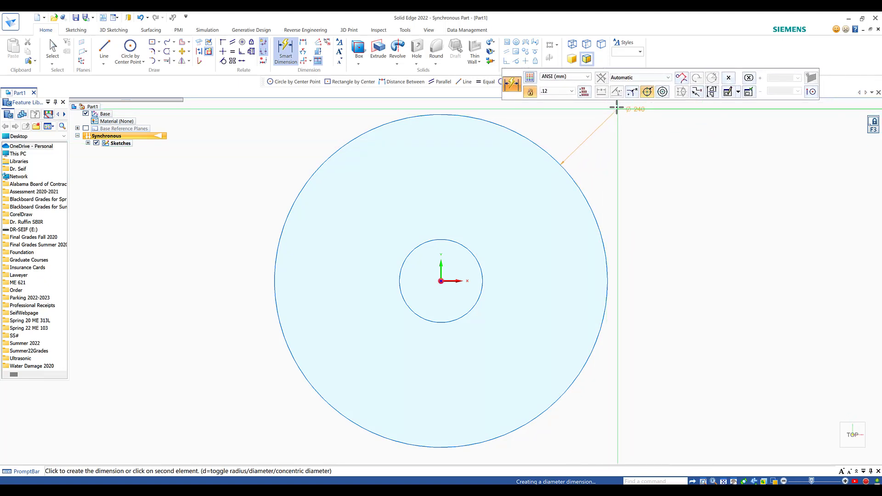
left_click(611, 104)
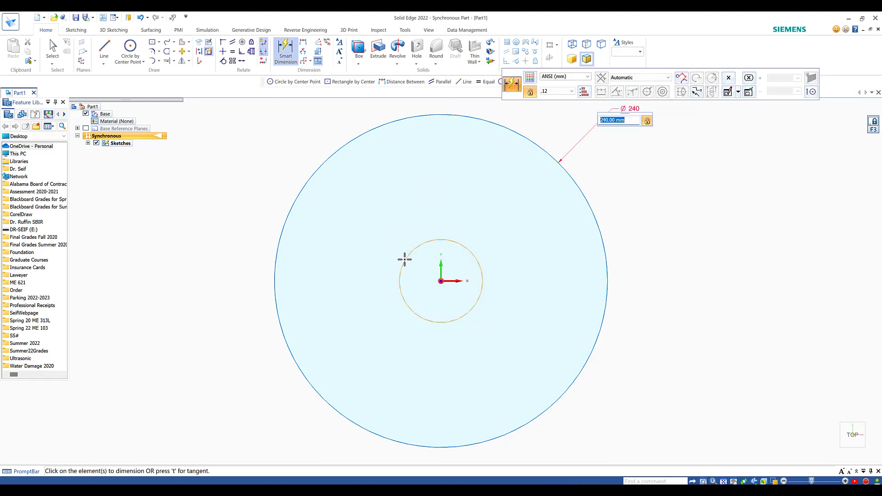
left_click(404, 260)
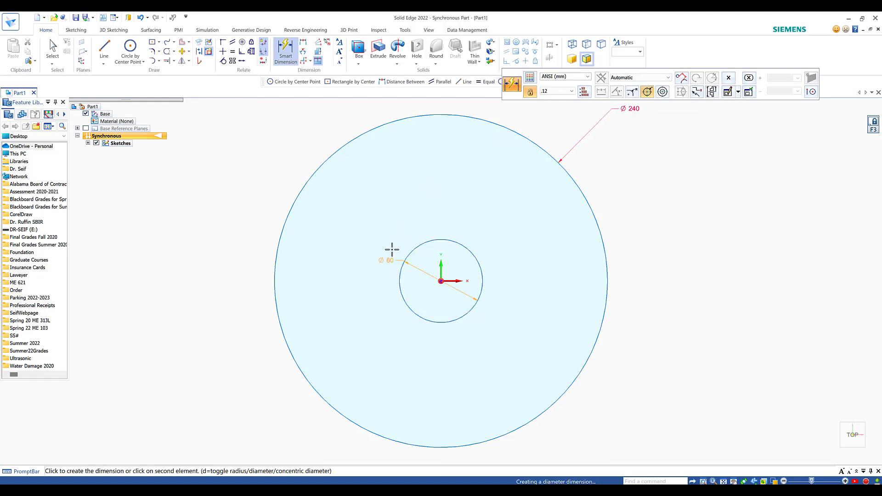
left_click(263, 110)
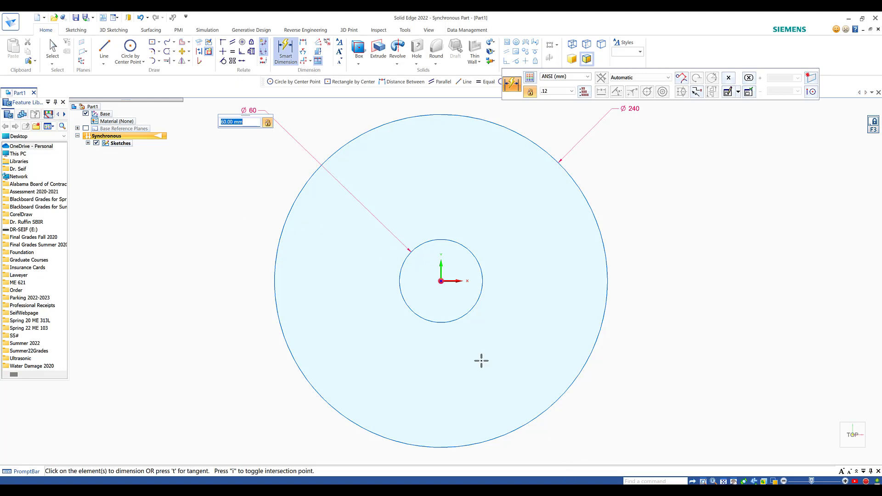
- Consult the Lab 1 PDF drawing in Adobe Acrobat and restart the Circle by Center Point command in the part
mouse_move(622, 490)
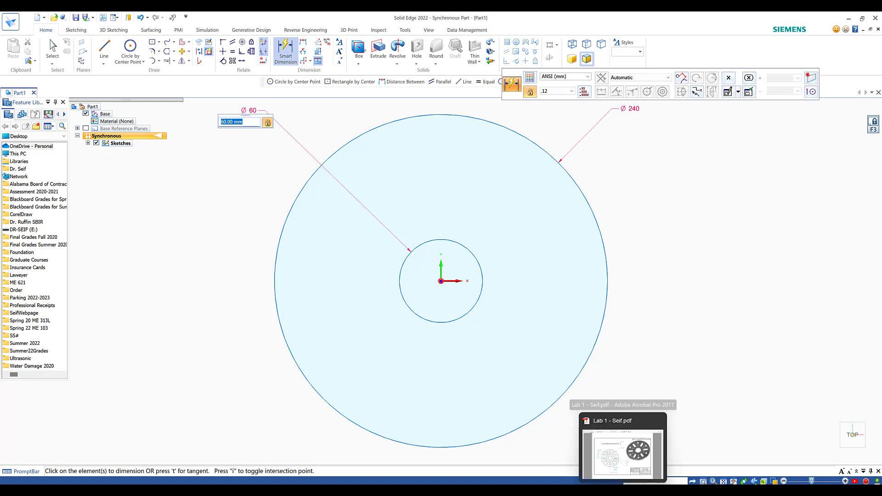
left_click(623, 450)
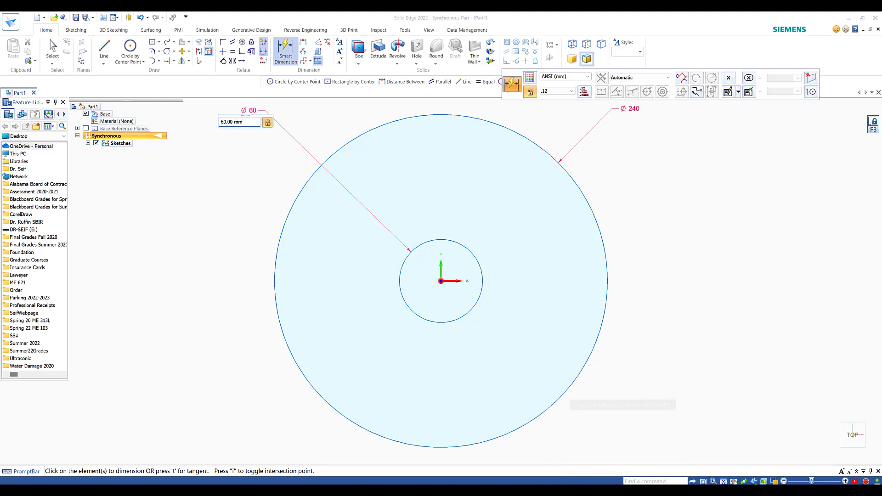
left_click(420, 442)
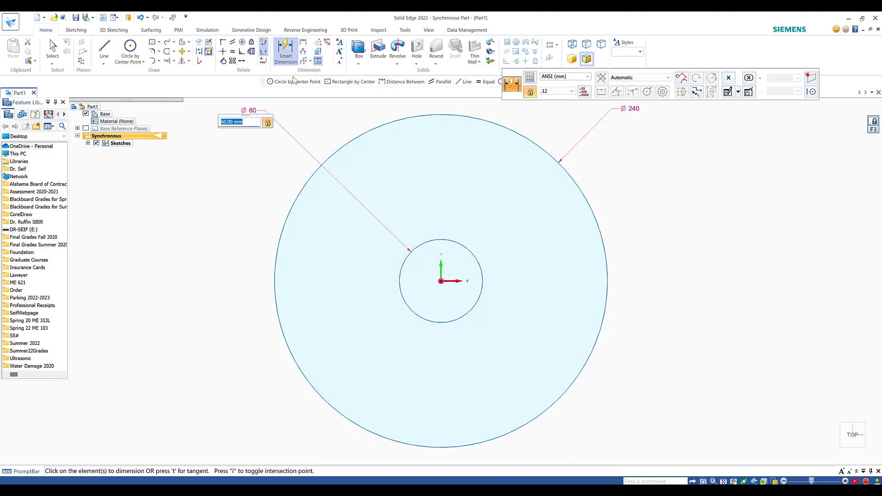
left_click(137, 57)
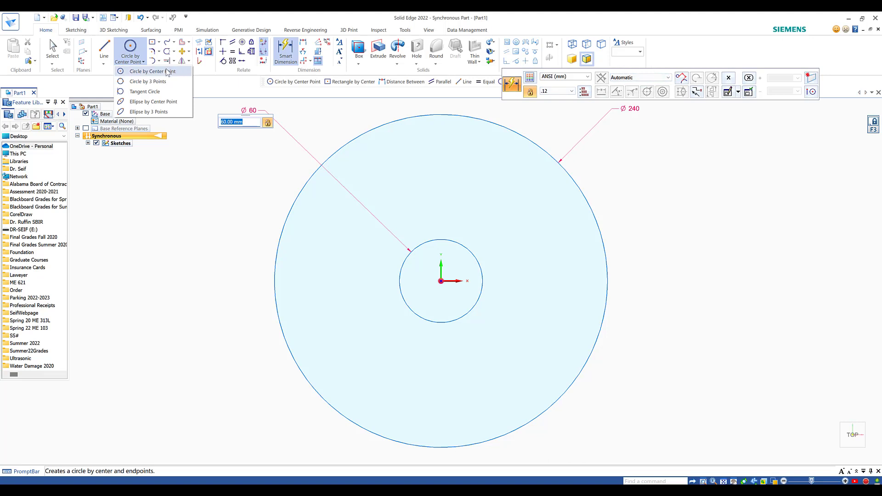
left_click(151, 71)
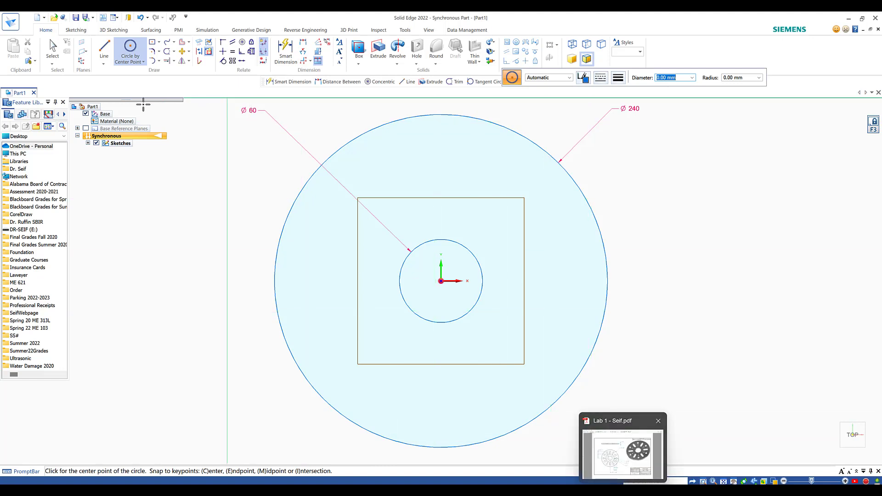
- Open the Lab 1 draft document from the Labs 2021 folder and place it before Part1 in the document order
left_click(54, 18)
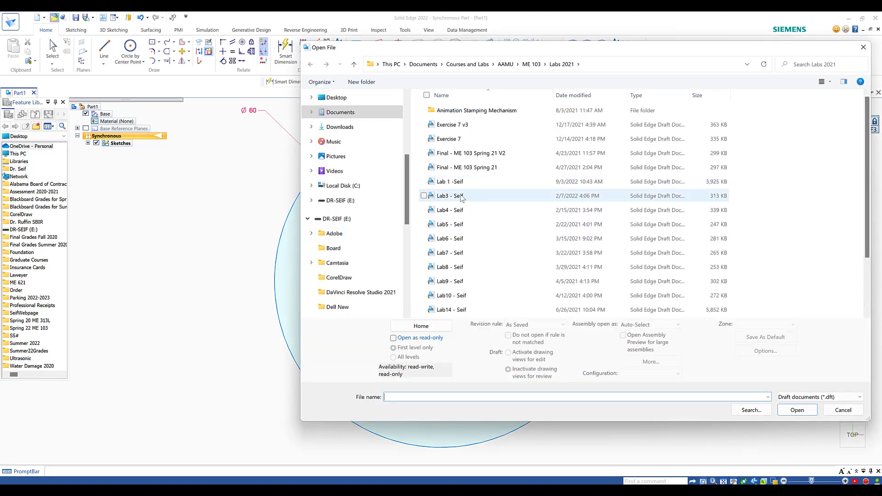
left_click(448, 185)
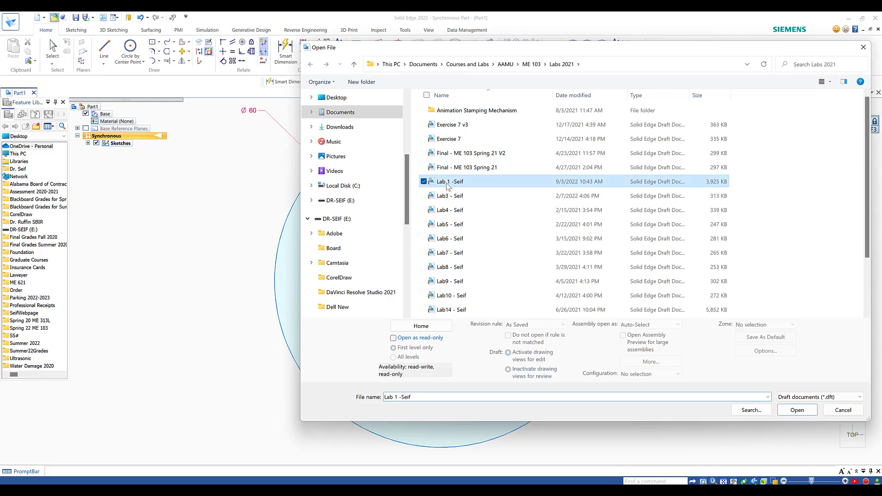
double_click(447, 182)
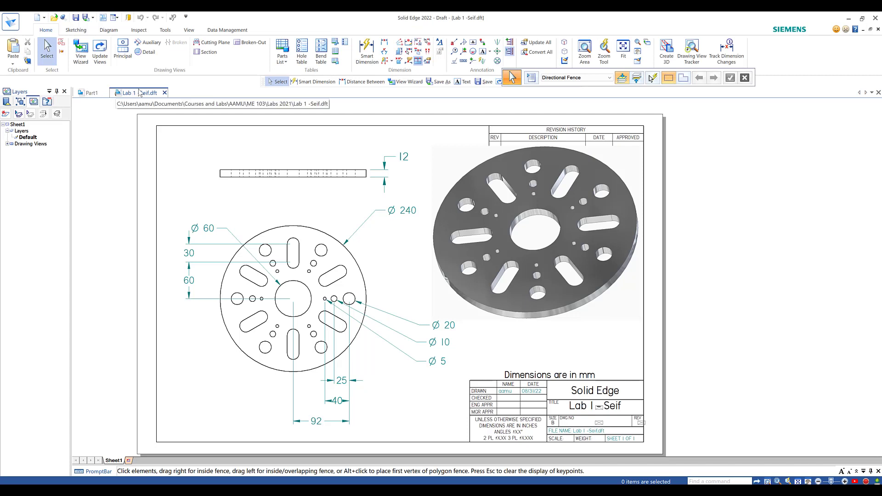
left_click_drag(139, 92, 90, 93)
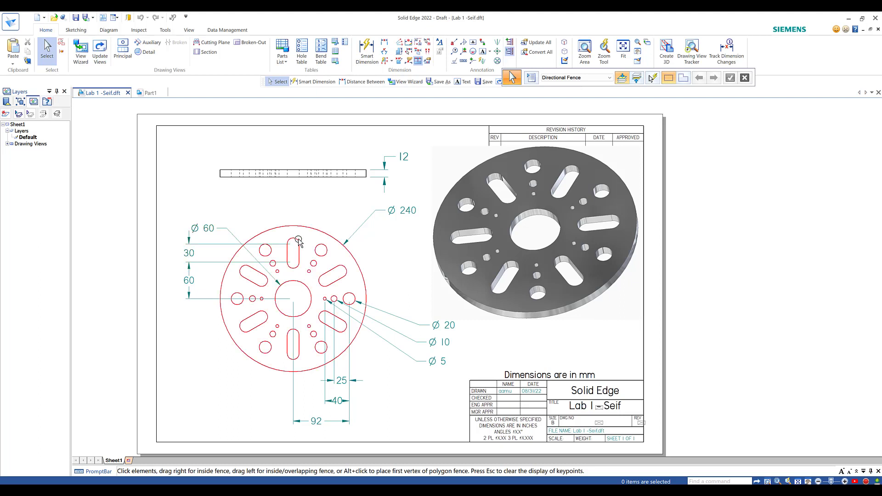
- Dimension the radius of the upper end arc of the disc's topmost slot, placing the dimension above the disc
left_click(367, 52)
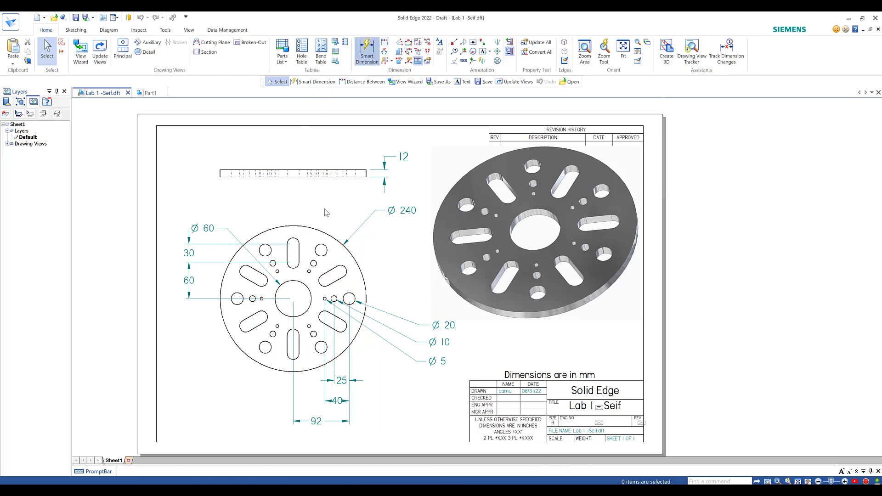
left_click(297, 239)
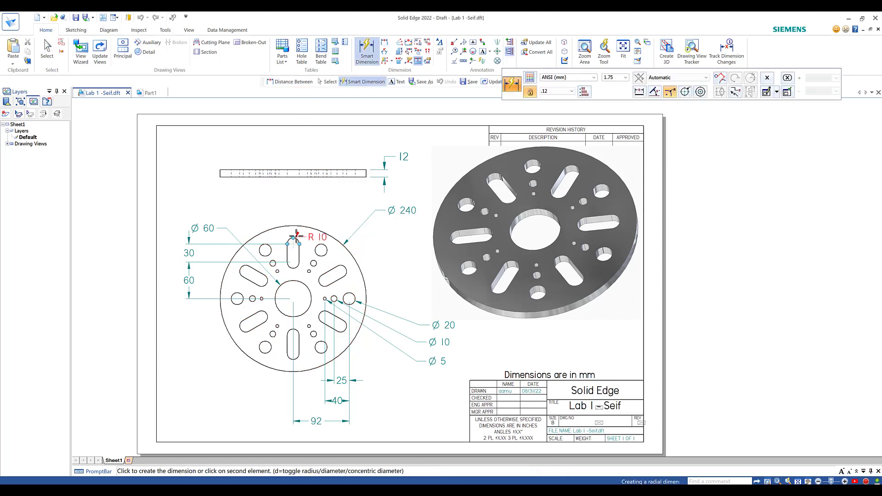
left_click(311, 206)
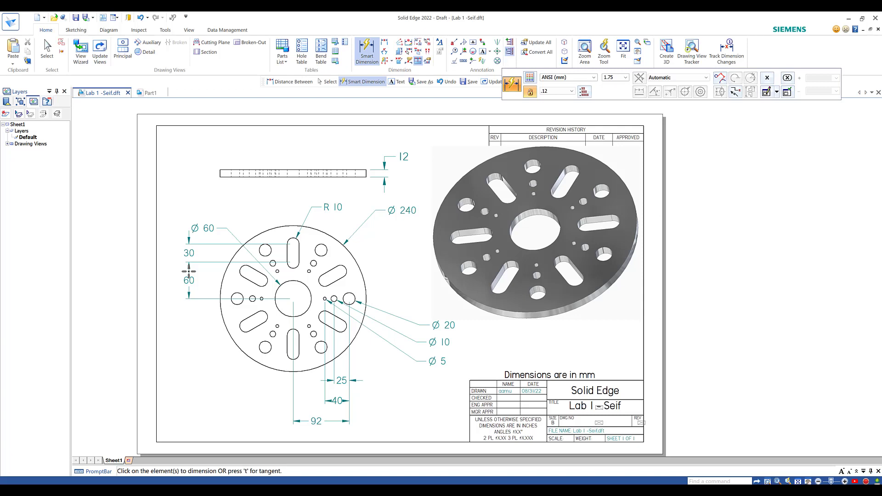
- Return to Part1 and draw two 20 mm diameter circles on the vertical axis above the 60 mm circle
left_click(150, 93)
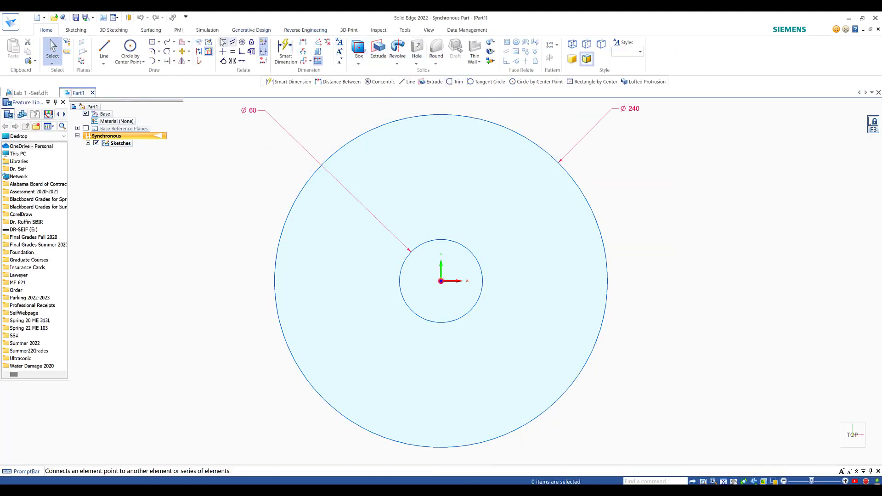
left_click(132, 48)
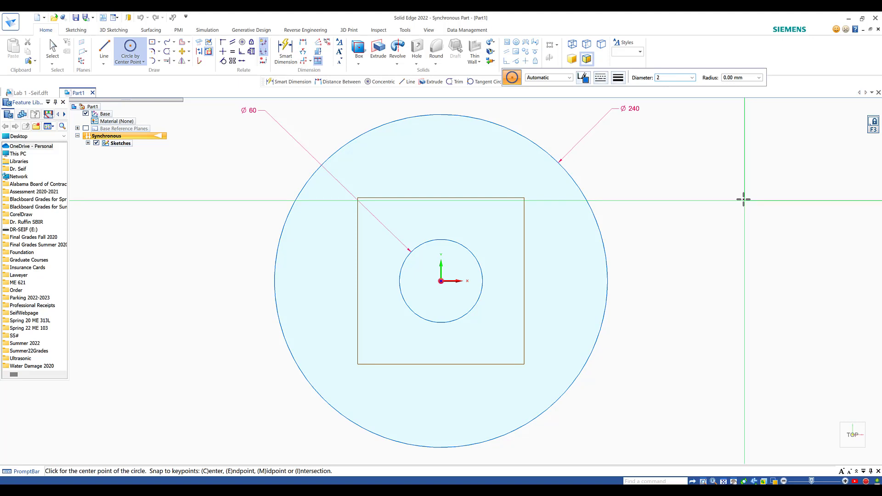
type("0")
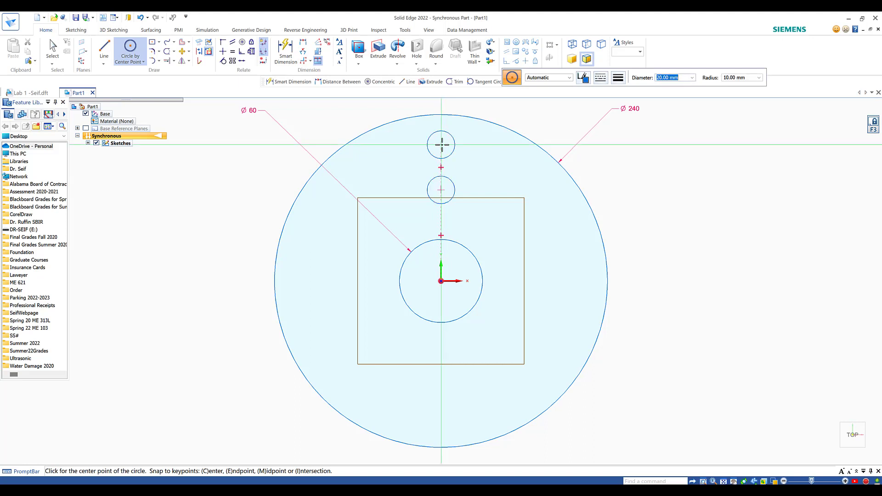
left_click(441, 145)
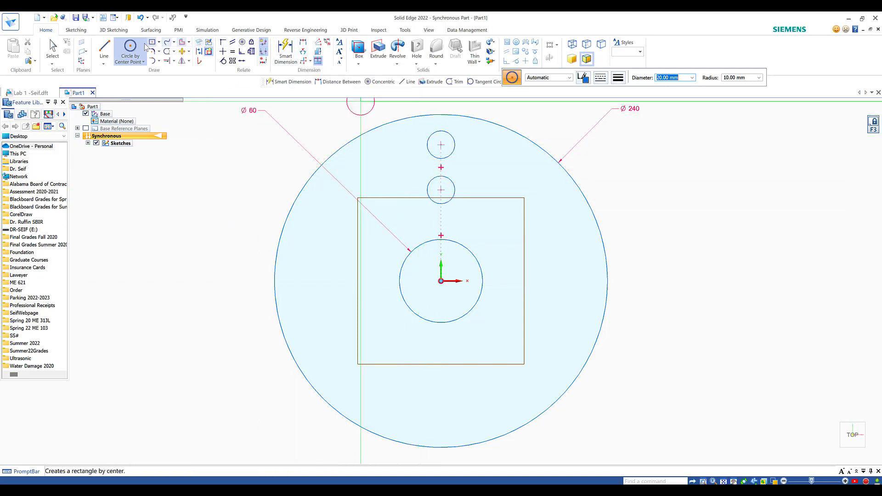
- Draw a vertical line joining the left sides of the two 20 mm circles above the centre hole
left_click(105, 47)
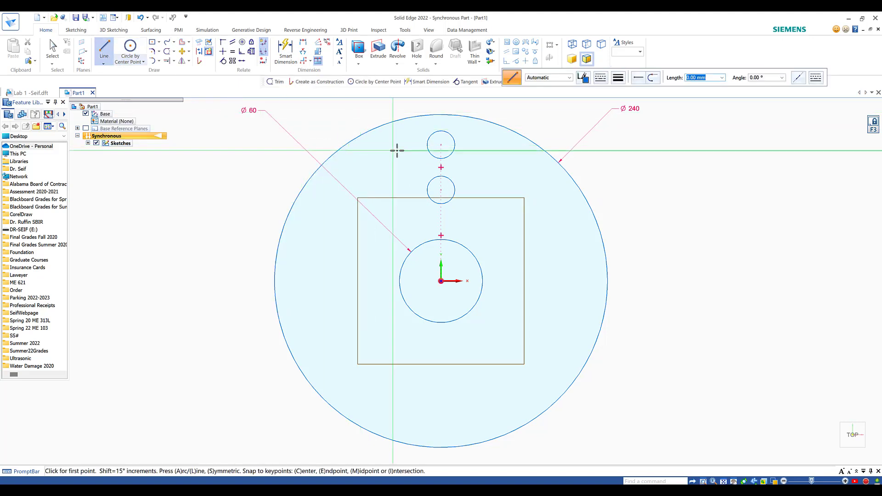
left_click(703, 481)
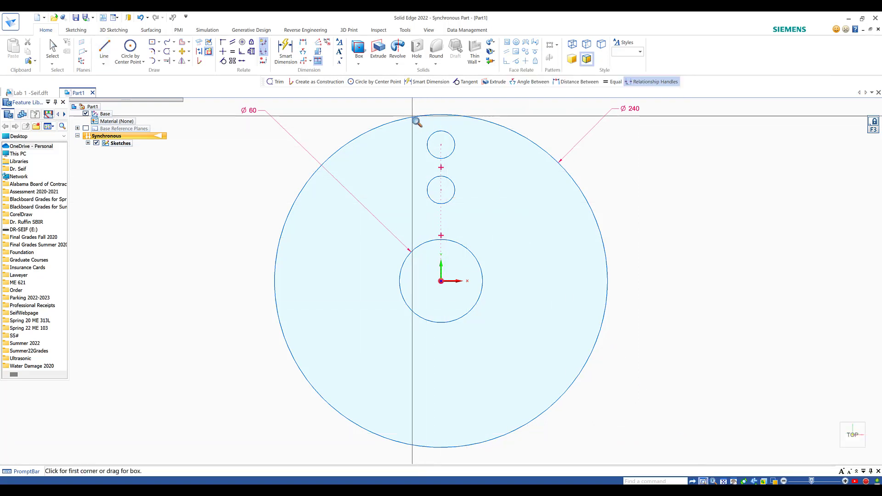
left_click_drag(412, 121, 478, 220)
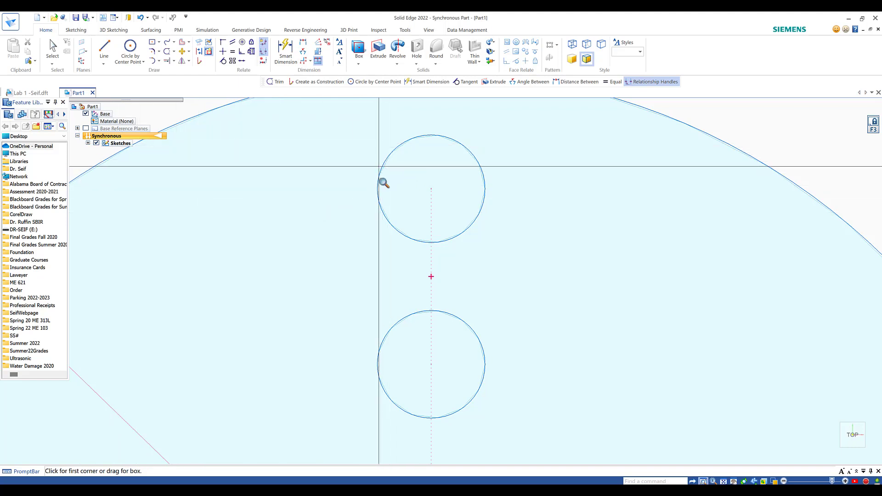
left_click(105, 48)
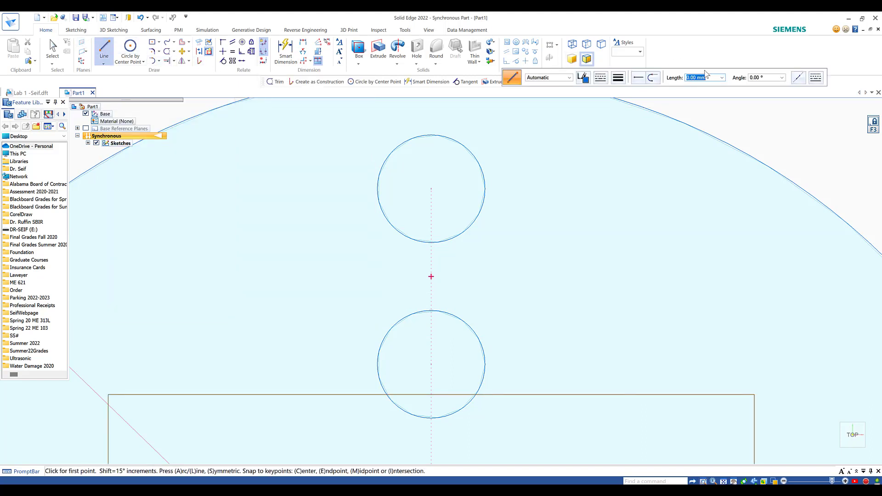
left_click_drag(706, 73, 710, 93)
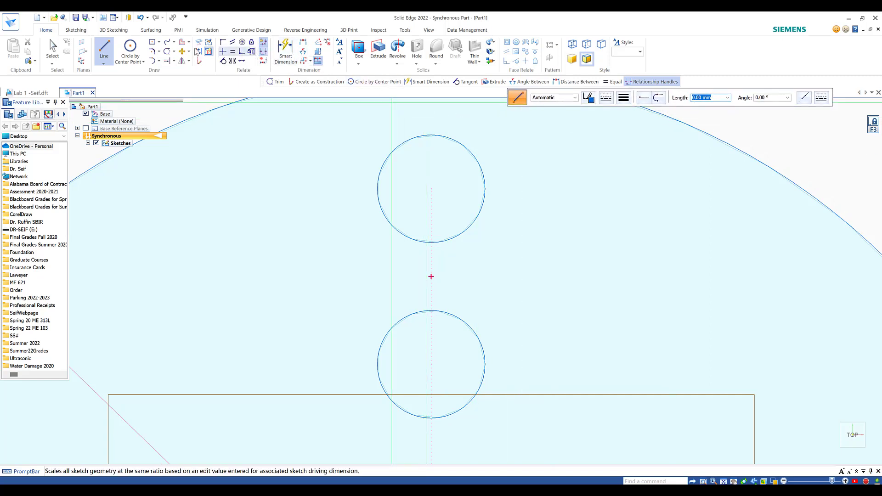
left_click(388, 156)
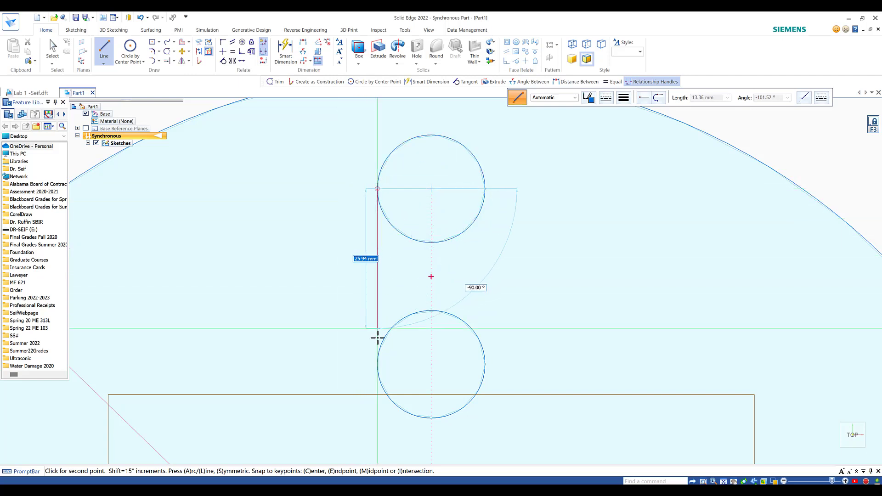
left_click(377, 364)
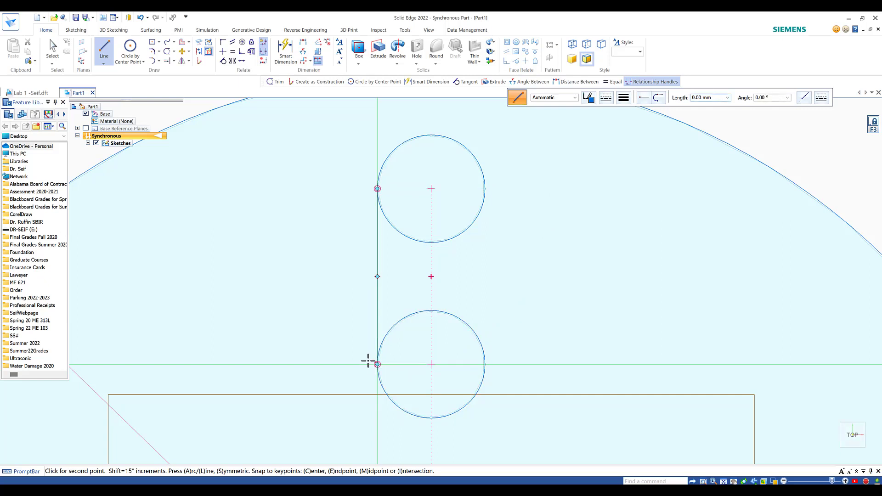
right_click(270, 246)
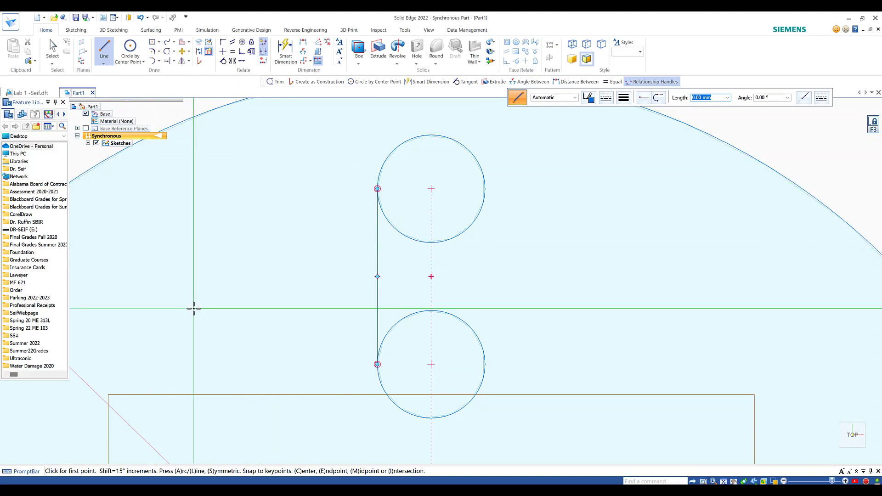
key("Escape")
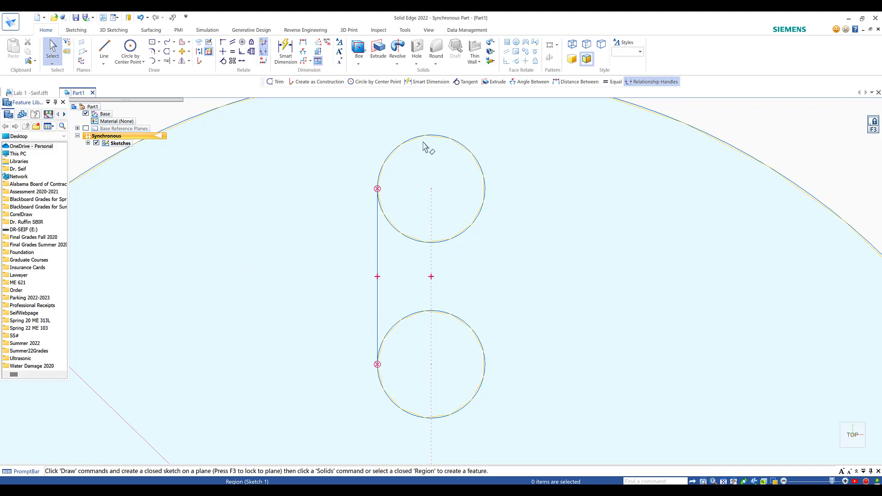
- Draw a second line connecting the right sides of the two 20 mm circles
left_click(104, 49)
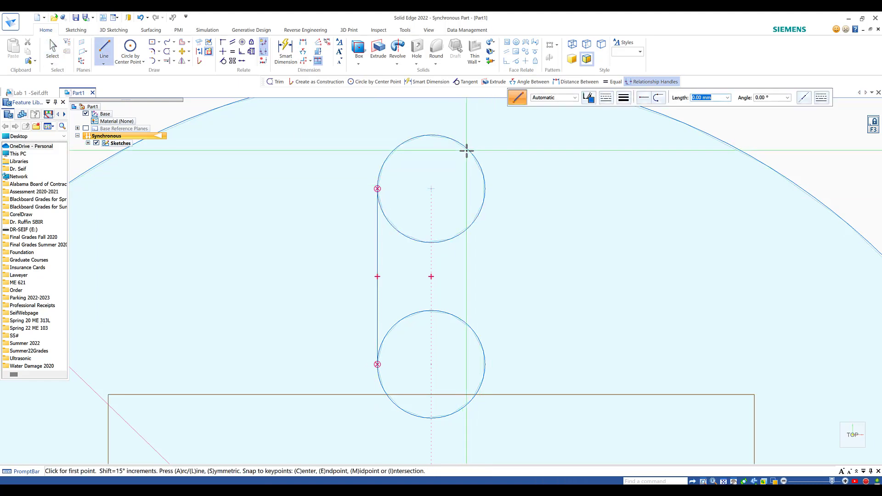
left_click(467, 148)
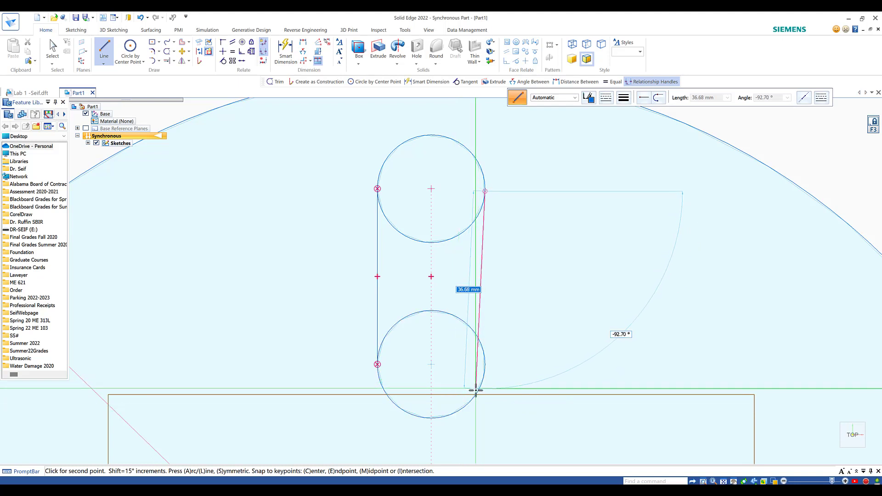
left_click(476, 394)
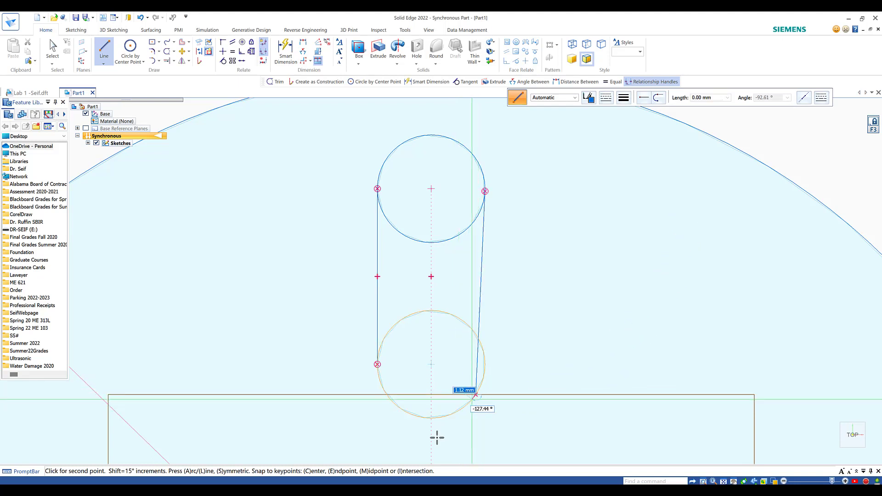
right_click(223, 252)
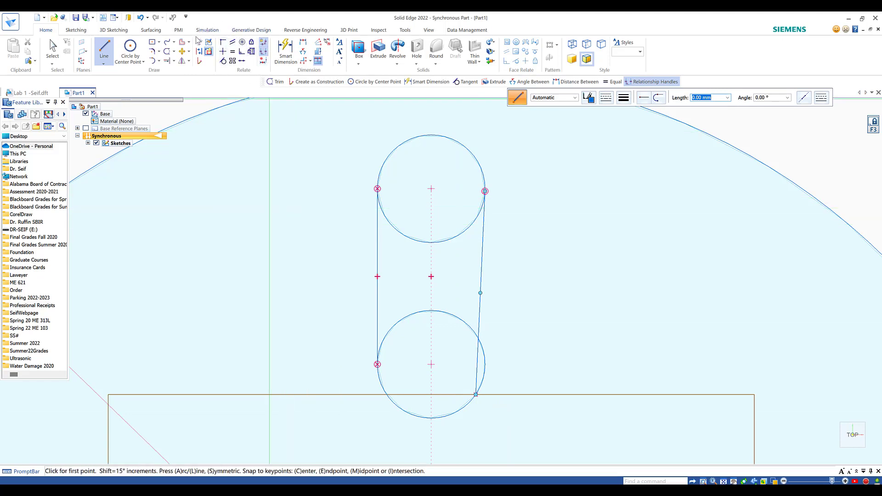
- Make the right-hand line tangent to both 20 mm circles and toggle the display of the relationship handles
left_click(223, 61)
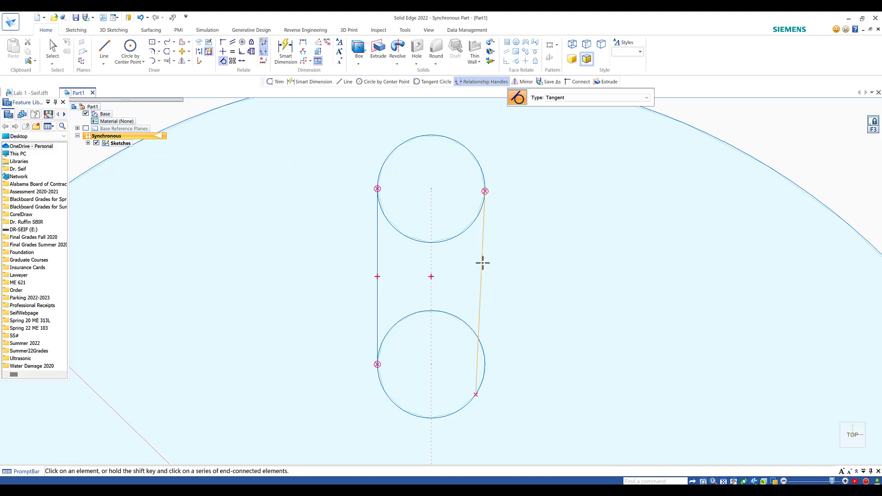
left_click(484, 356)
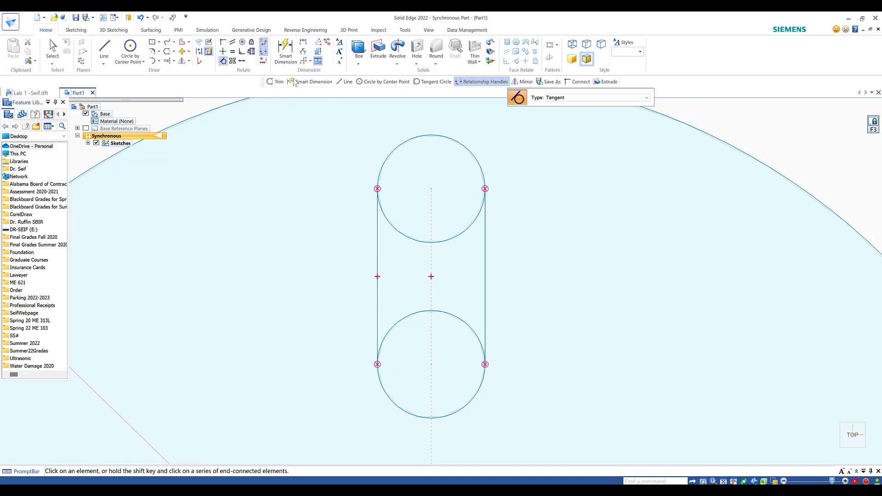
left_click(264, 52)
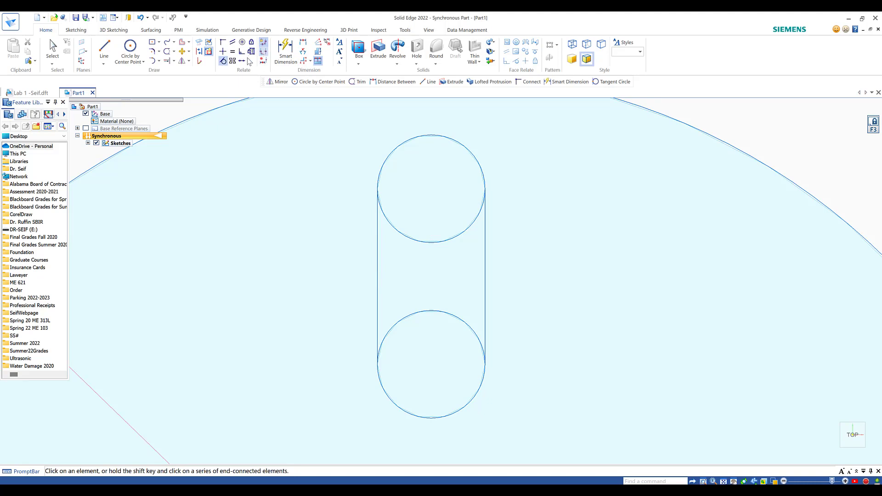
left_click(264, 53)
- Trim the inner halves of the two 20 mm circles to leave a closed slot outline
left_click(167, 53)
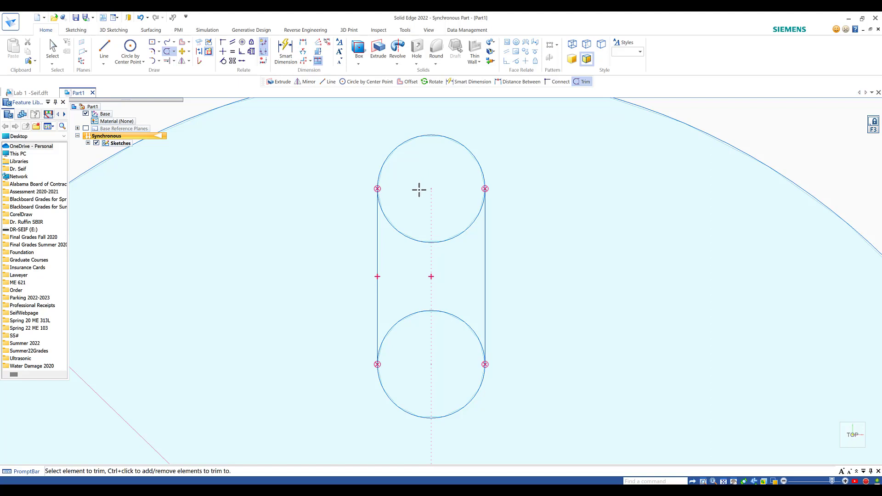
left_click_drag(417, 192, 418, 228)
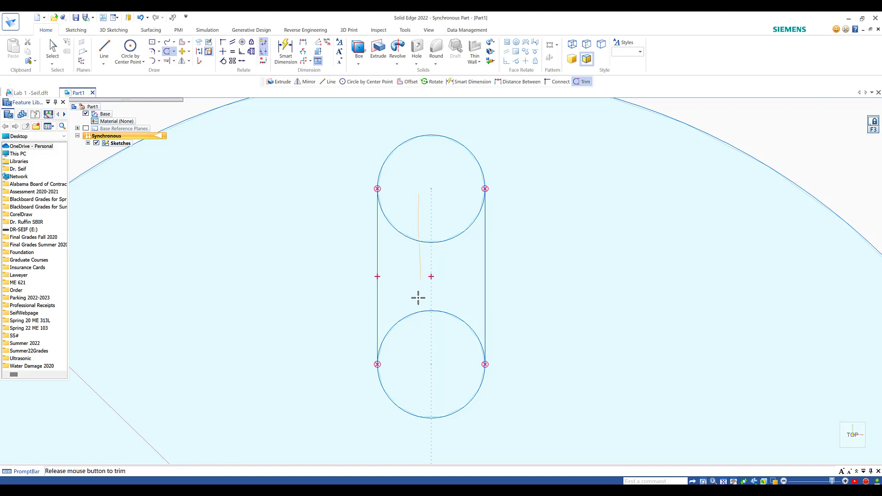
left_click_drag(417, 298, 412, 327)
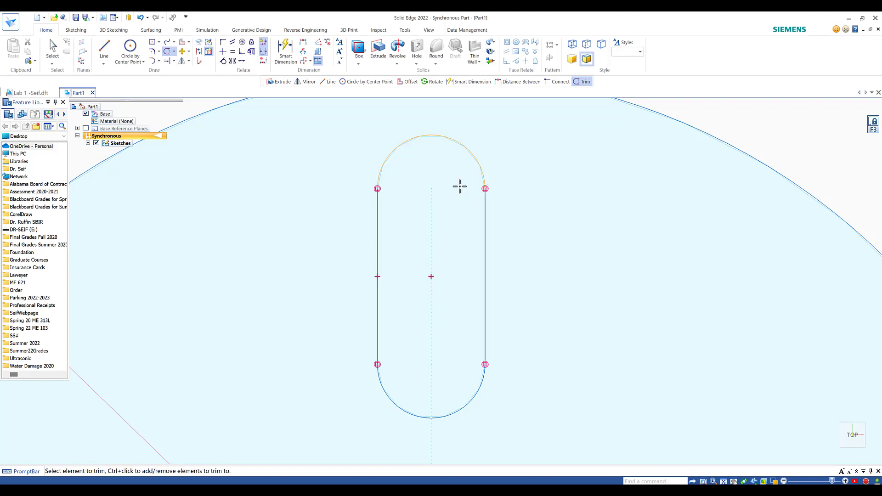
left_click(485, 192, "ctrl")
- Dimension the vertical distance from the 60 mm circle's centre to the slot's lower arc centre as 60 mm
left_click(723, 481)
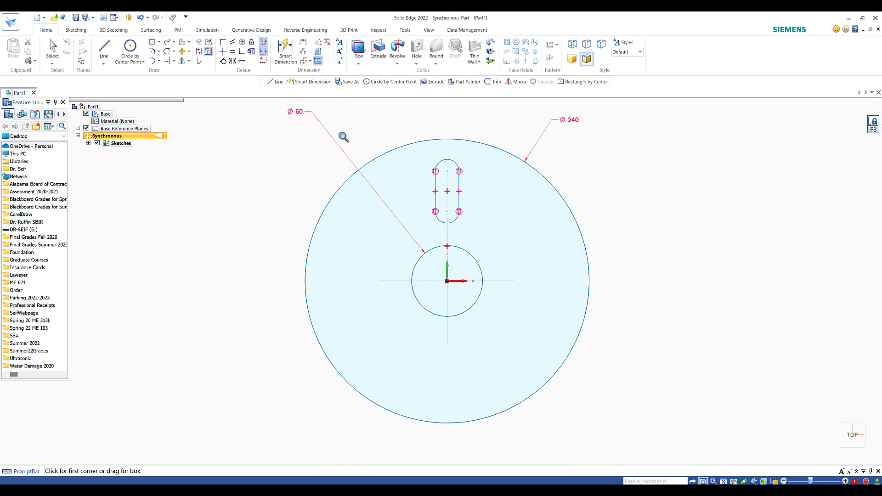
mouse_move(344, 137)
left_mouse_down()
mouse_move(368, 252)
mouse_move(447, 296)
mouse_move(518, 305)
left_mouse_up()
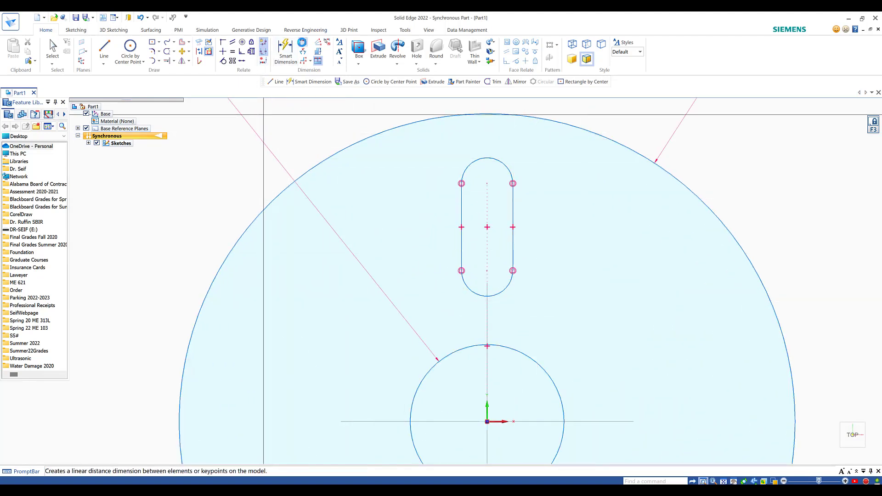
left_click(302, 41)
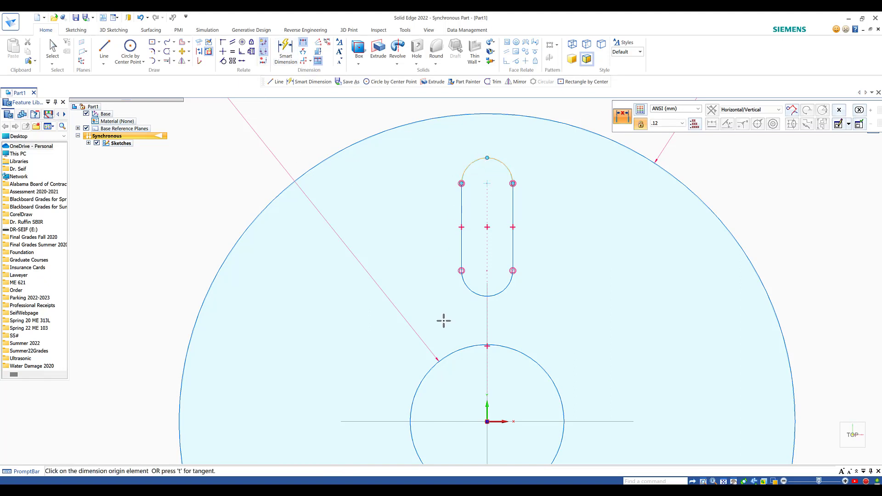
left_click(449, 354)
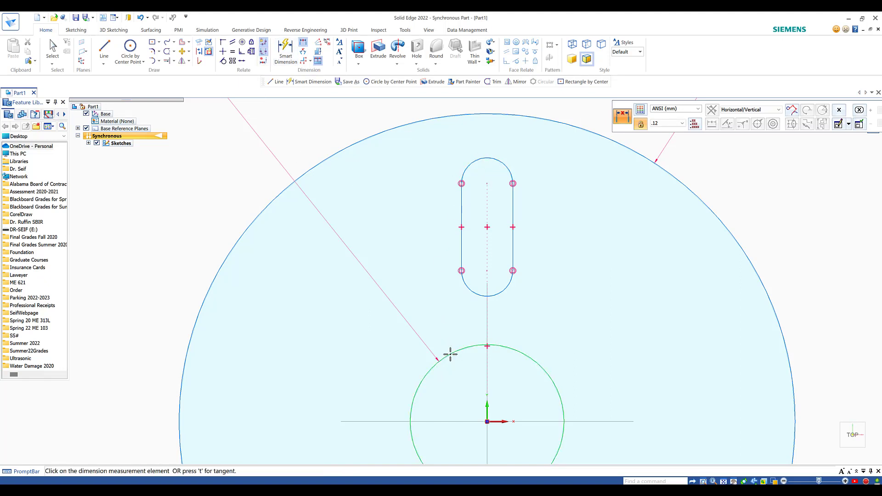
left_click(473, 290)
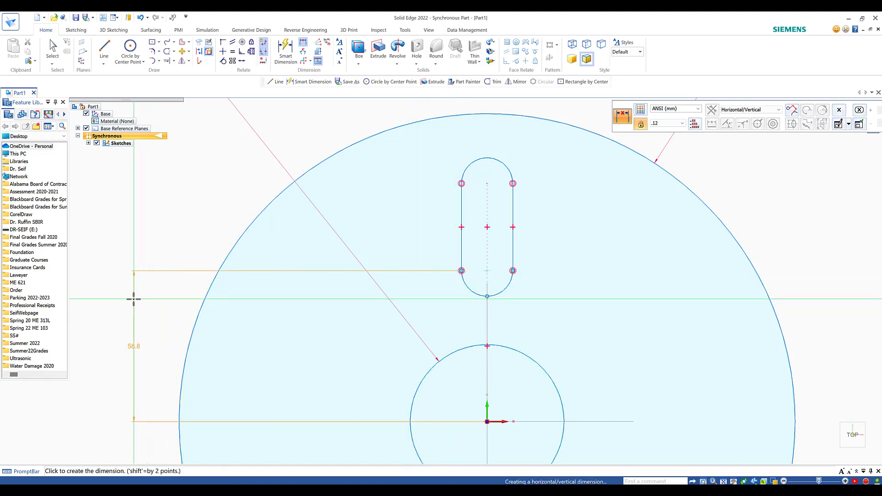
left_click(125, 300)
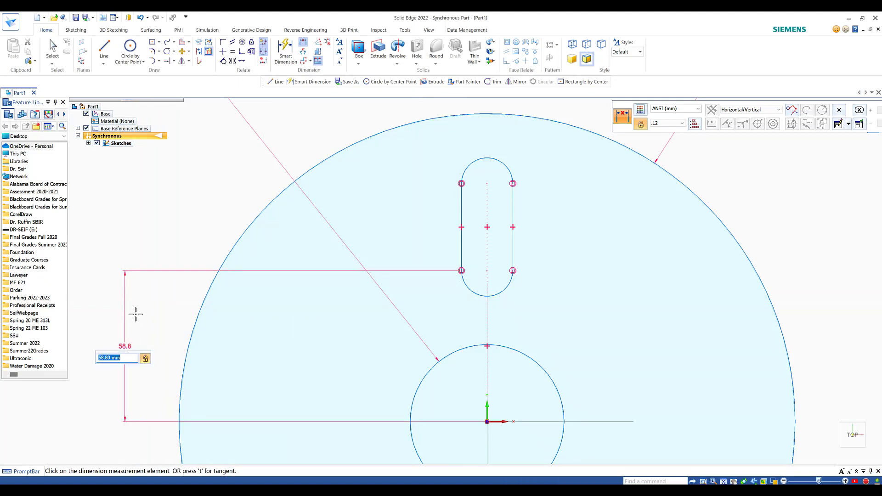
type("60")
key("Return")
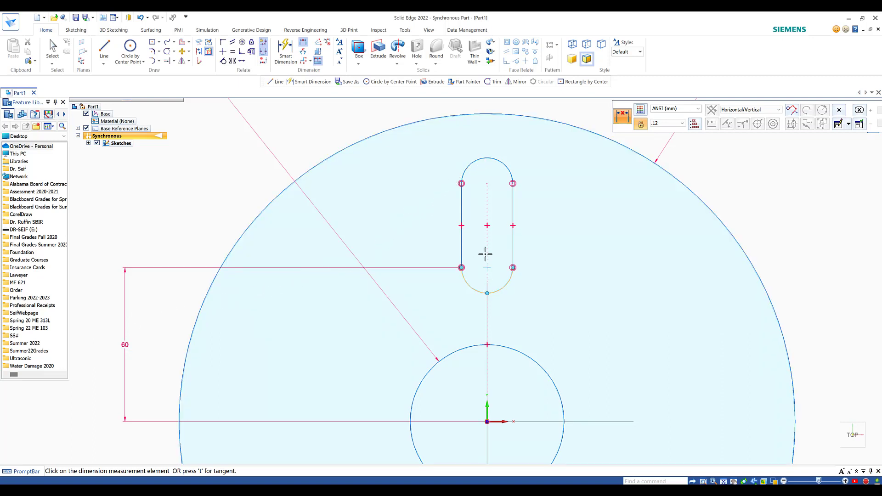
- Dimension the vertical distance between the slot's lower and upper arc centres as 30 mm
left_click(478, 160)
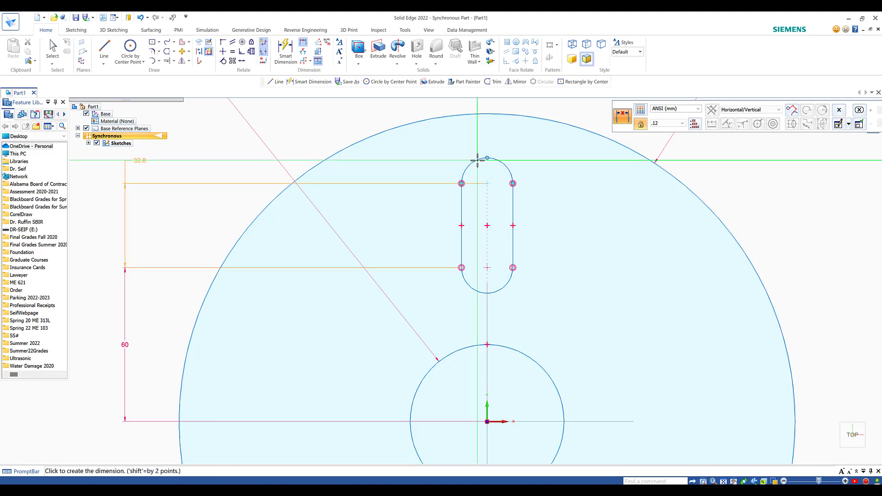
left_click(137, 228)
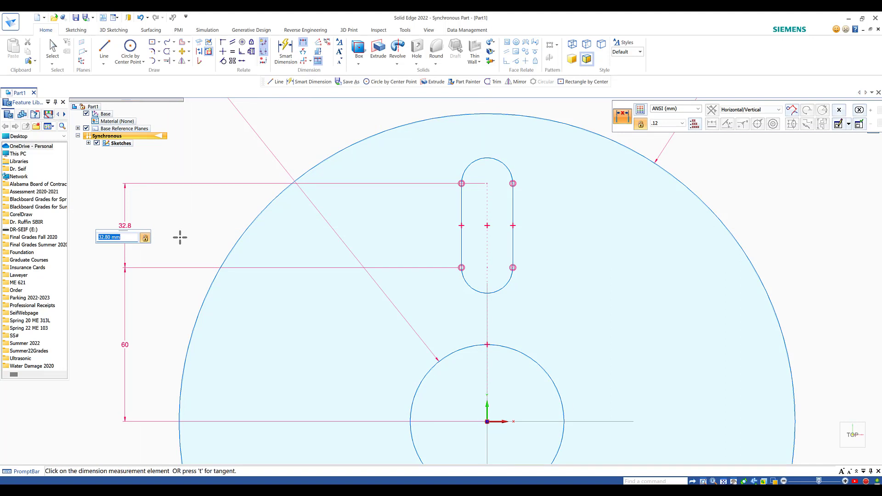
type("30")
key("Return")
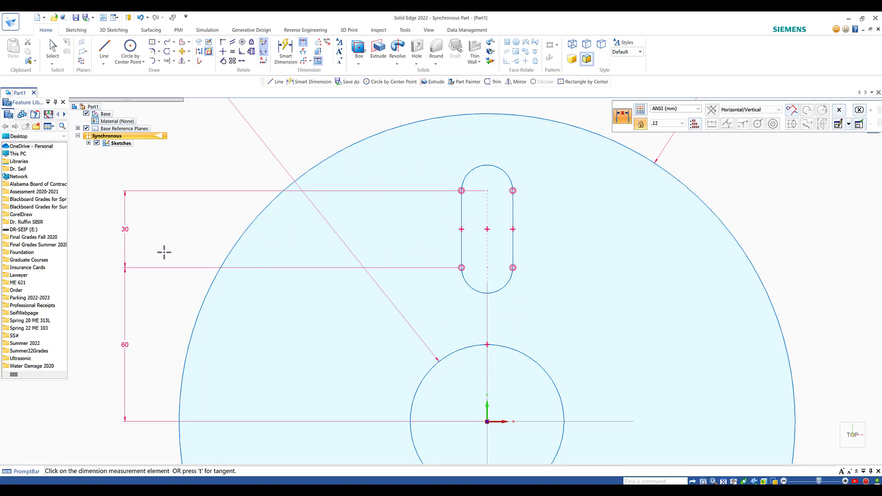
left_click(191, 340)
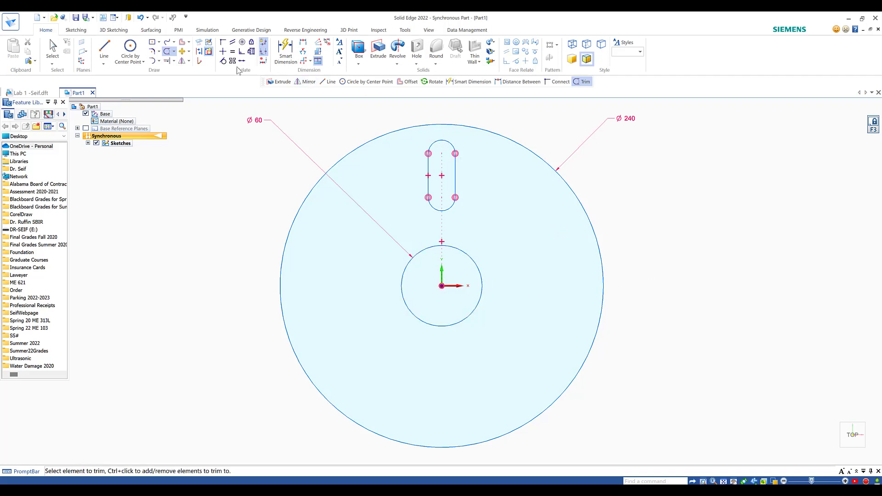
- Consult the Lab 1 draft drawing for the hole diameters and positions, and return to Part1
left_click(35, 93)
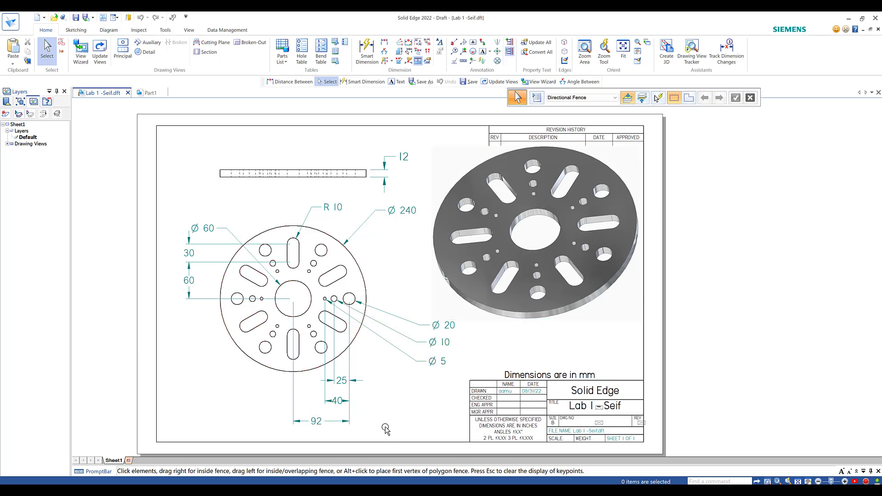
mouse_move(582, 490)
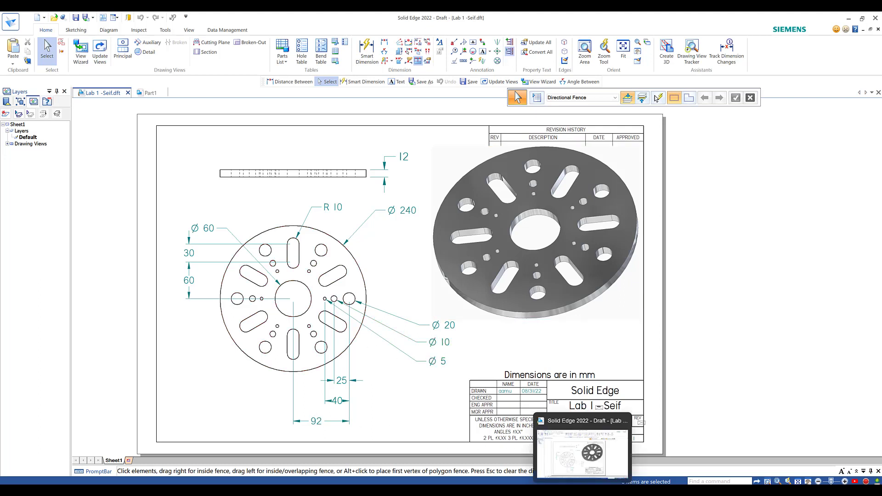
left_click(149, 93)
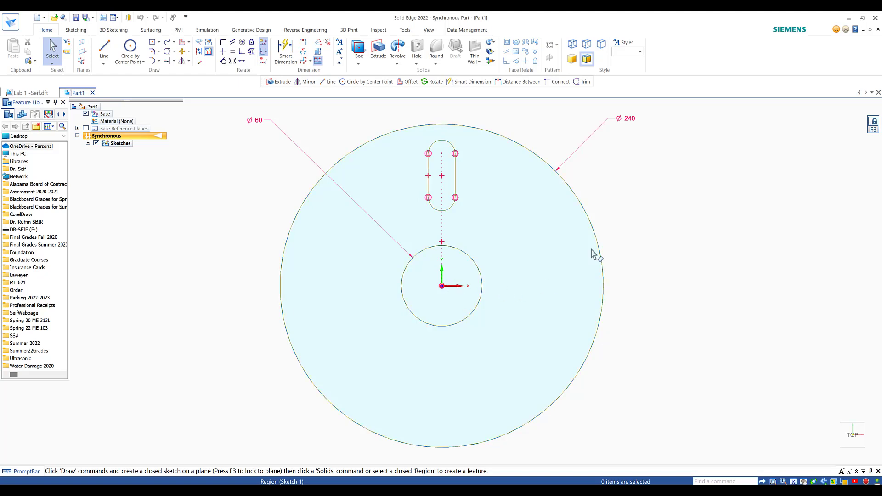
left_click(130, 51)
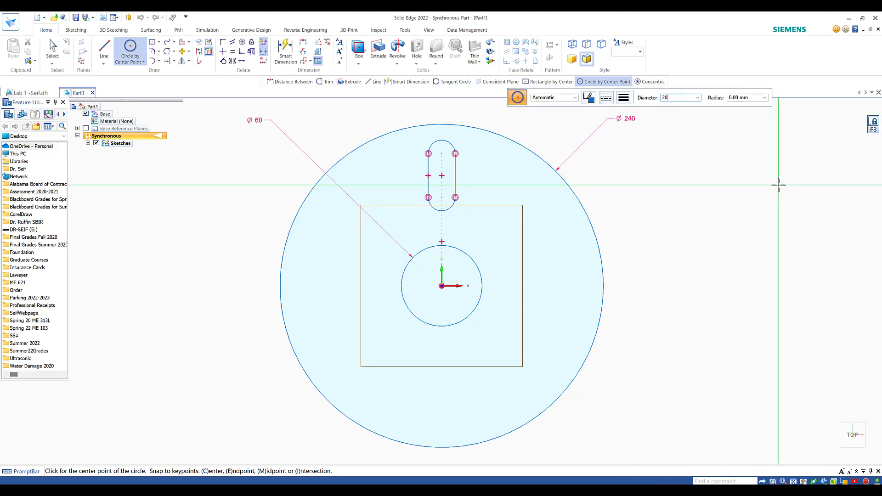
type("20")
key("Return")
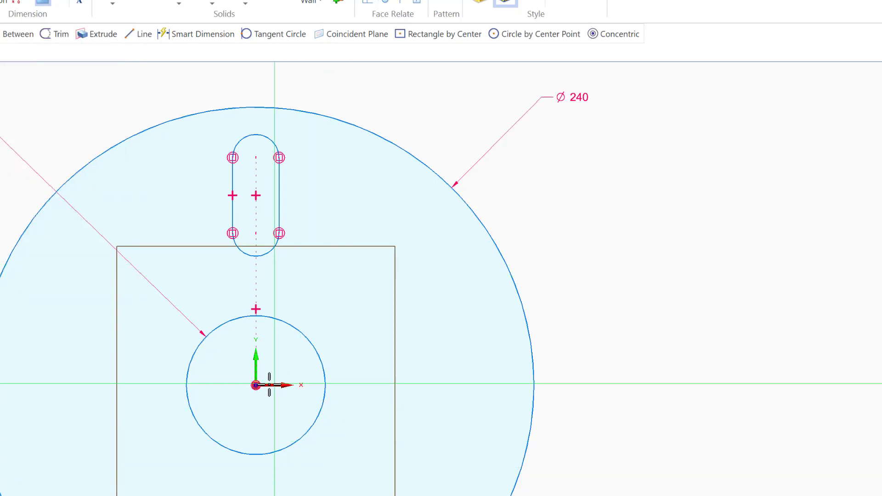
- Draw a horizontal line about 183 mm long from the disc's centre outward past the 240 mm circle along the positive X axis
key("l")
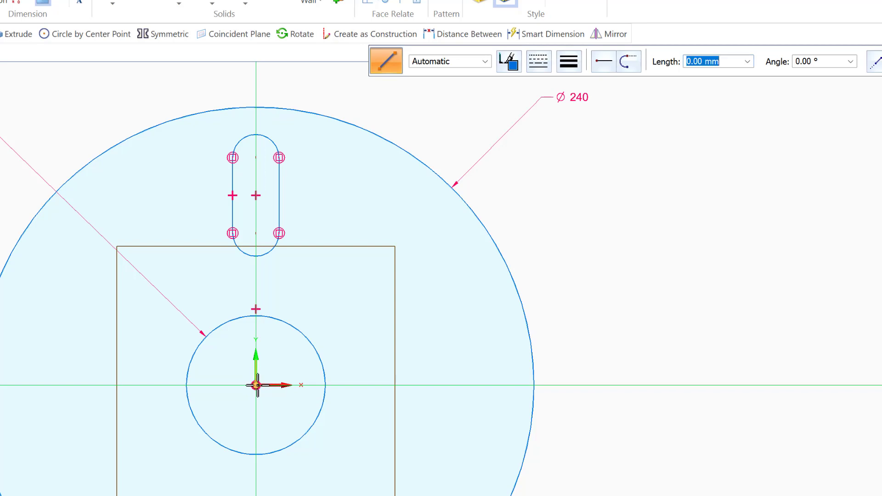
left_click(256, 385)
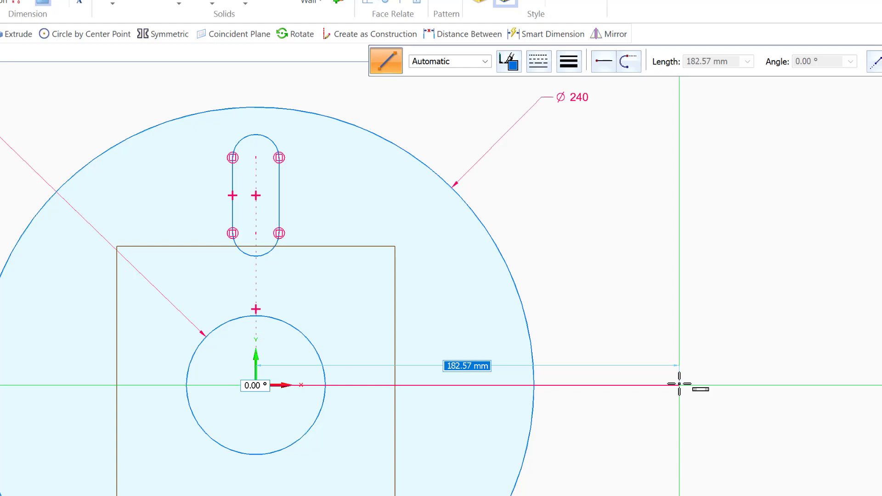
left_click(679, 385)
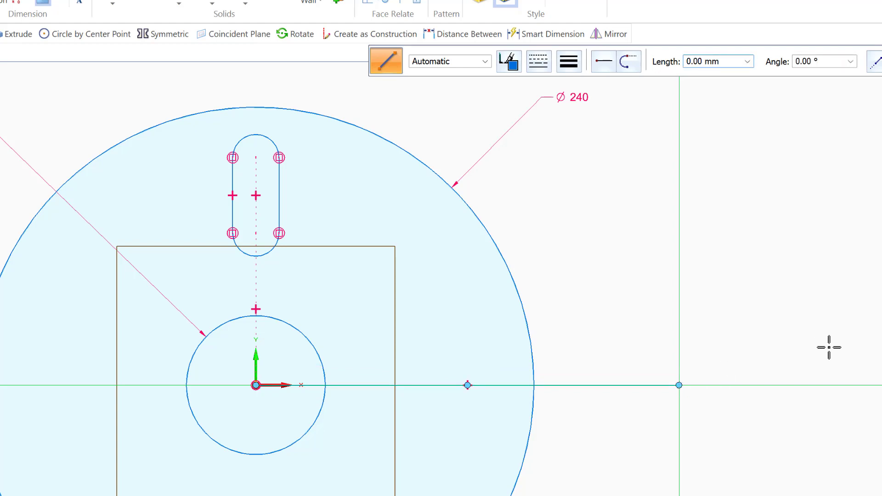
right_click(741, 328)
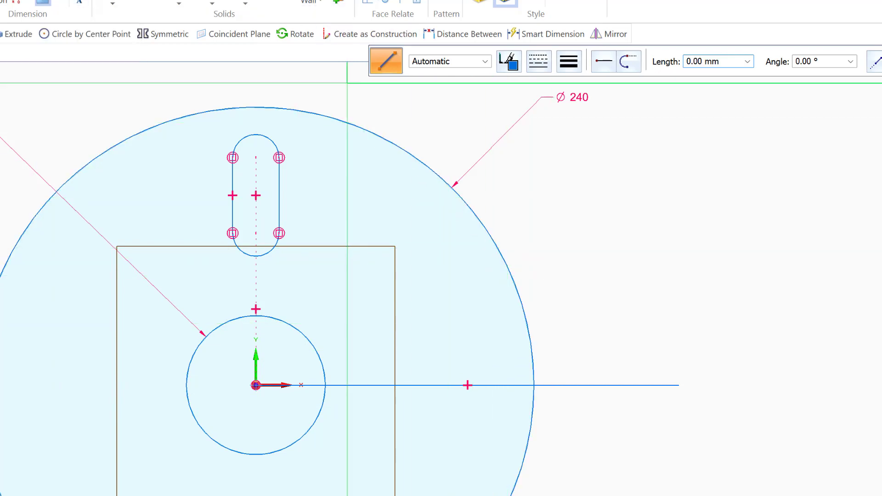
key("Escape")
- Draw a 20 mm diameter circle centred on the horizontal line, just inside the edge of the 240 mm circle
key("c")
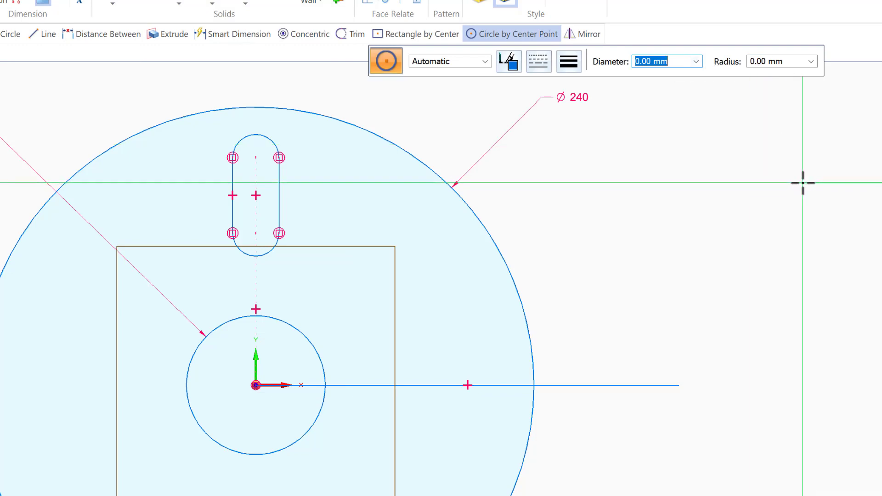
type("2")
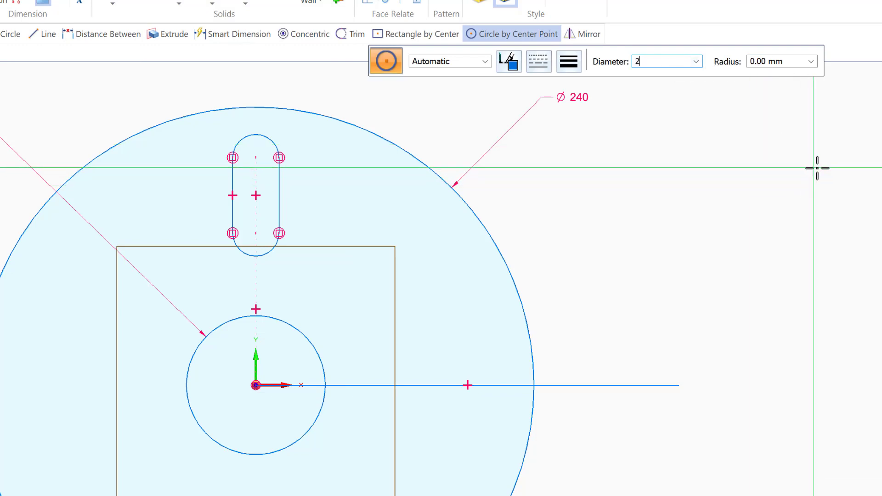
type("0")
key("Return")
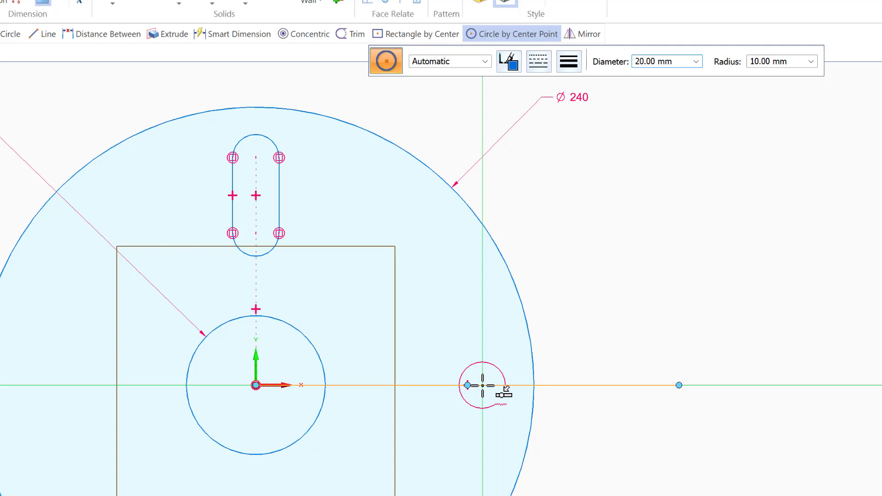
left_click(482, 385)
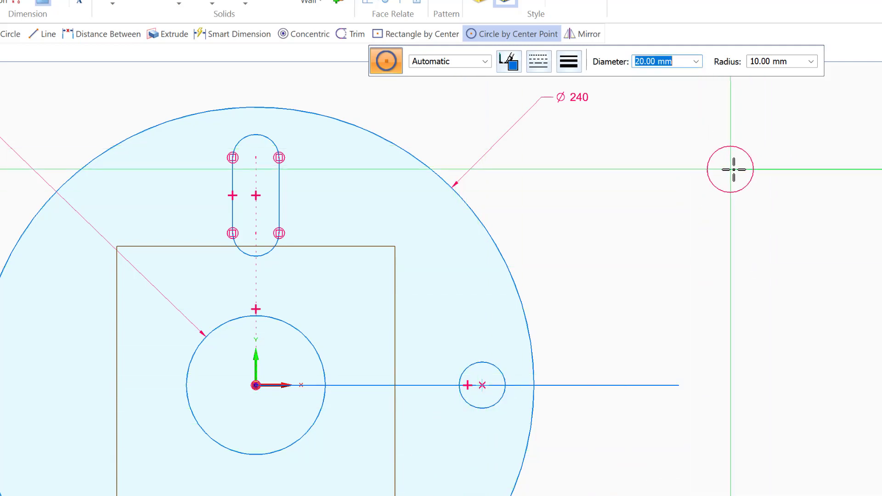
- Draw a 10 mm diameter circle centred on the horizontal line, between the 60 mm circle and the 20 mm circle
type("1")
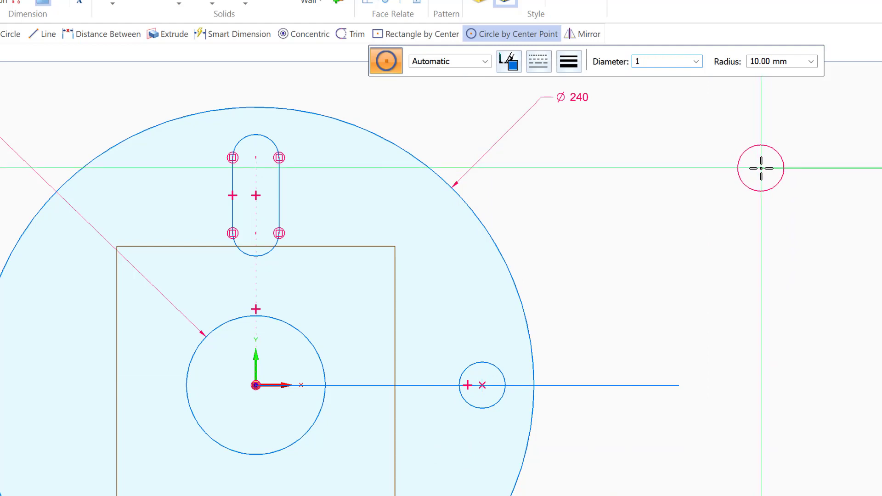
type("0")
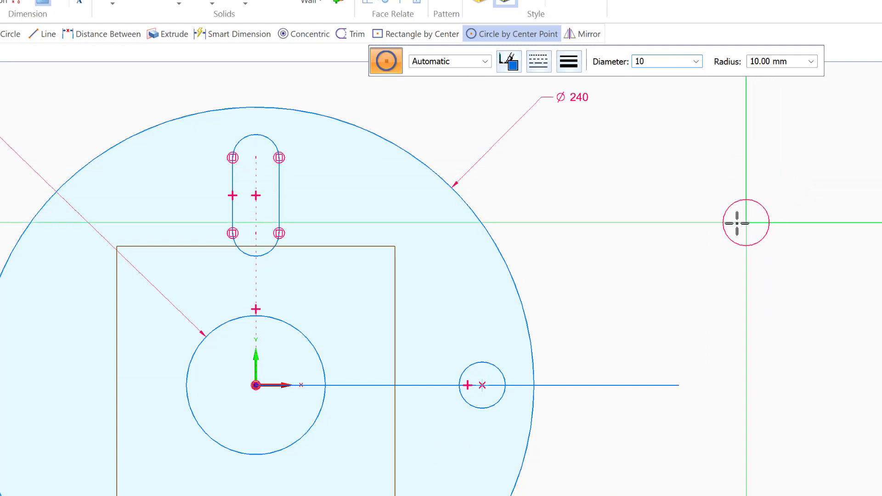
key("Return")
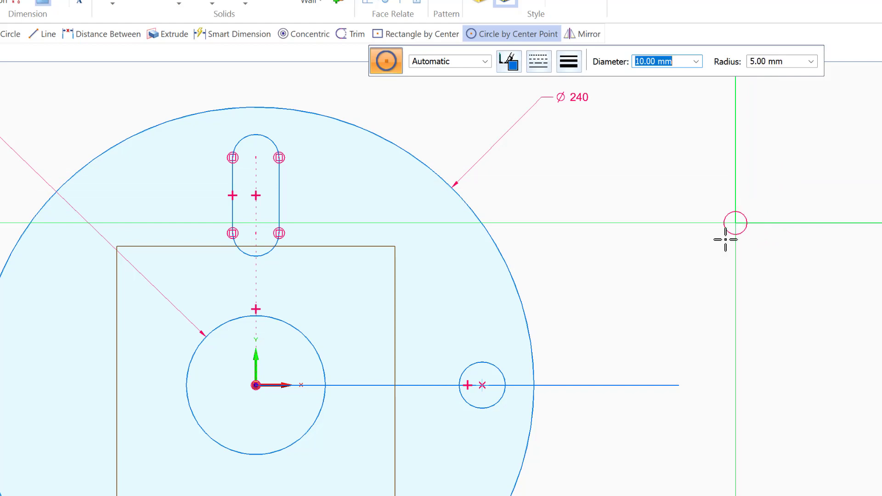
left_click(415, 385)
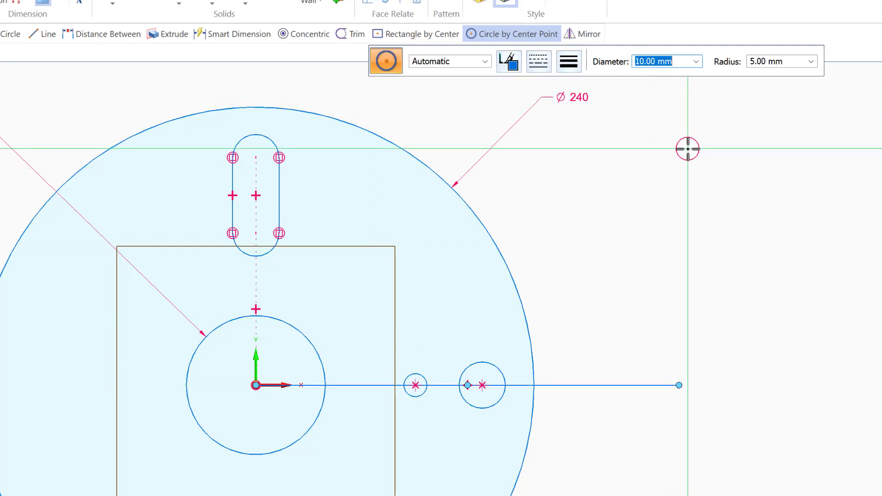
- Draw a 5 mm diameter circle centred on the horizontal line, between the 60 mm circle and the 10 mm circle
type("5")
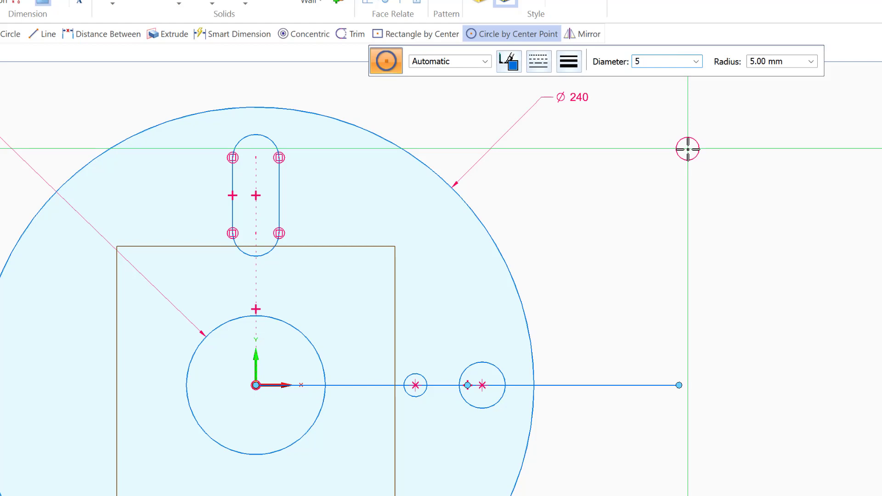
key("Return")
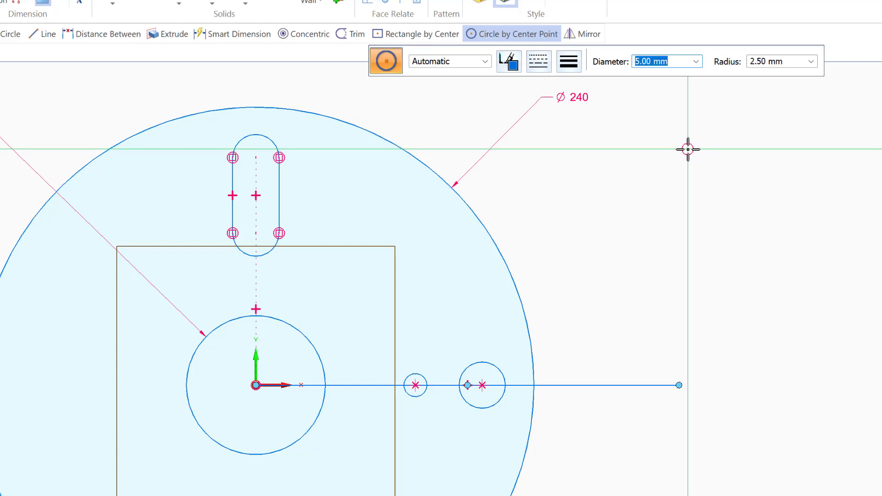
left_click(373, 385)
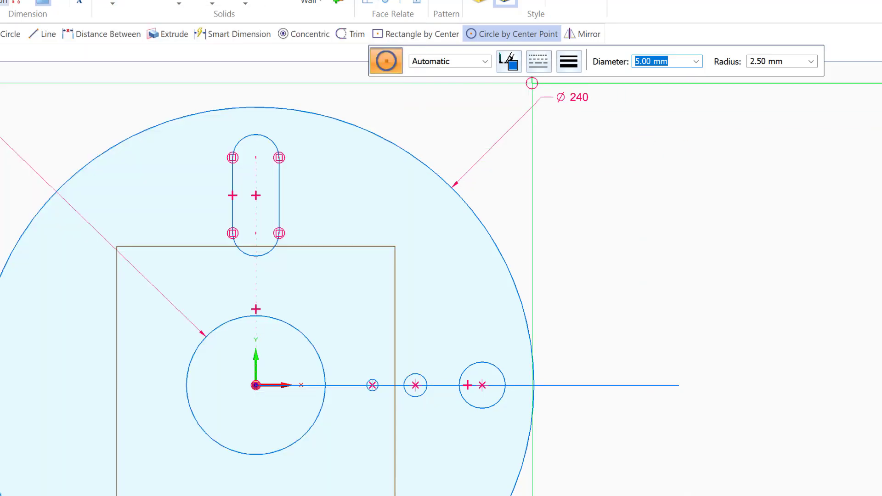
- Dimension the horizontal distance between the centres of the 20 mm and 10 mm circles as 25 mm, placing it below the disc
left_click(16, 1)
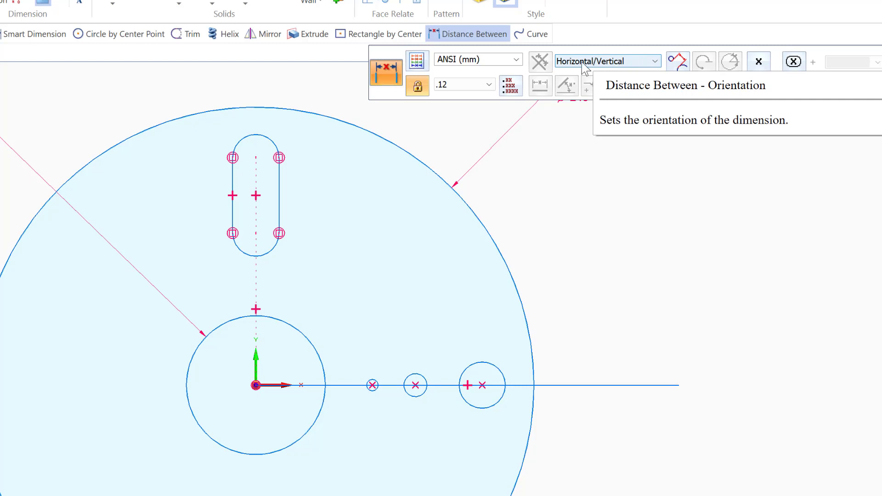
left_click(655, 61)
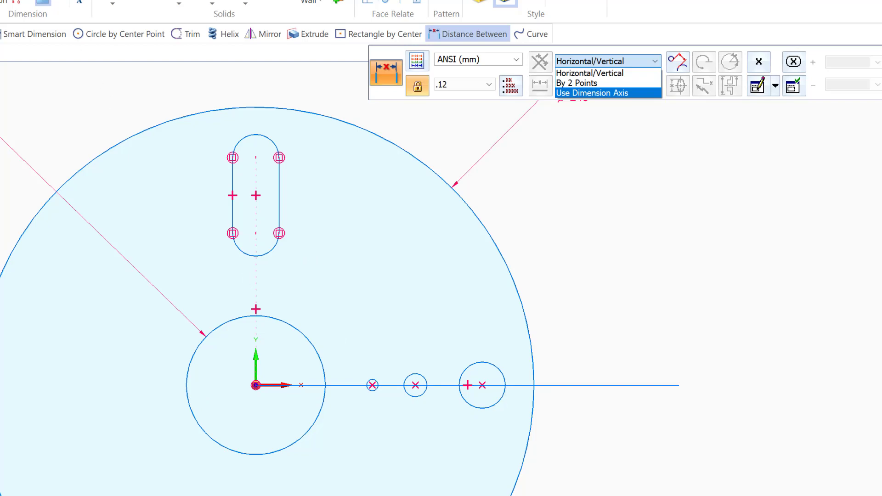
left_click(645, 202)
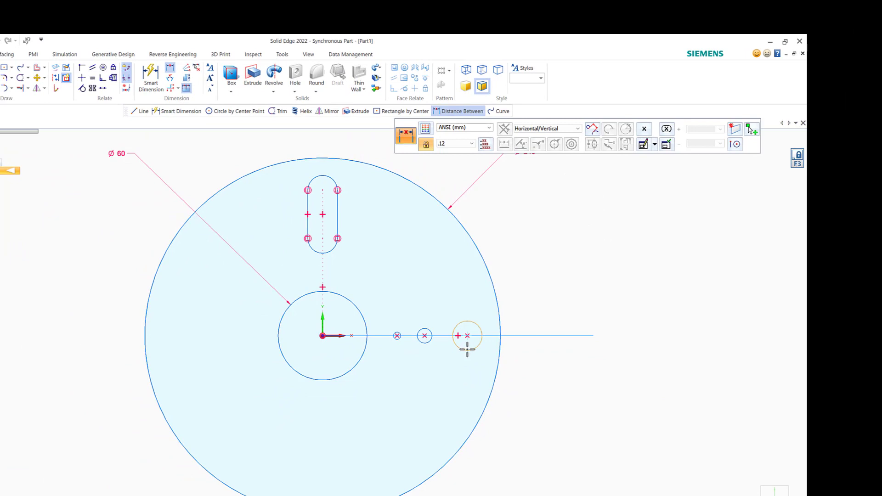
left_click(468, 351)
left_click(423, 340)
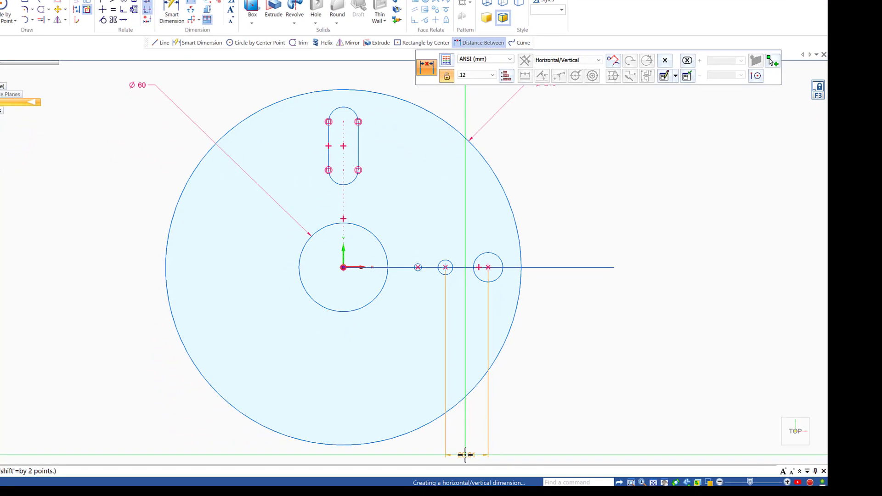
left_click(466, 453)
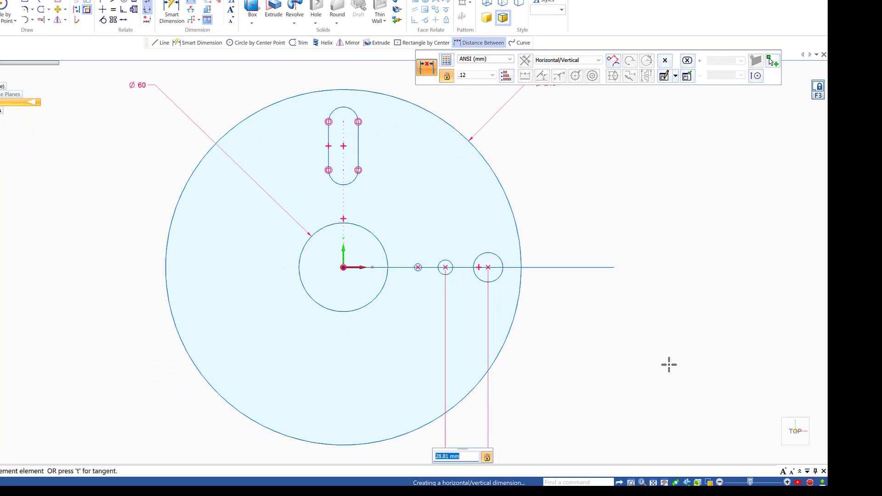
type("25")
key("Return")
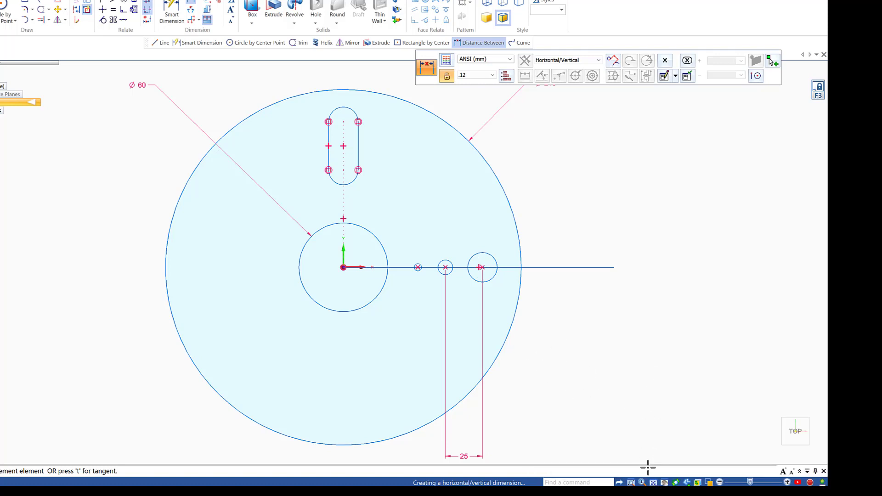
- Dimension the horizontal distance between the centres of the 5 mm and 10 mm circles as 15 mm, in line with the 25 mm dimension
scroll(610, 331, "down", 1)
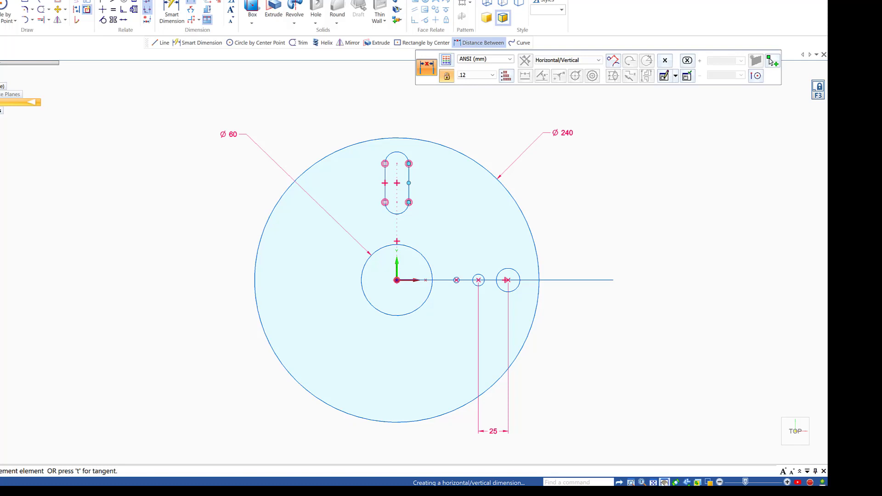
left_click(665, 482)
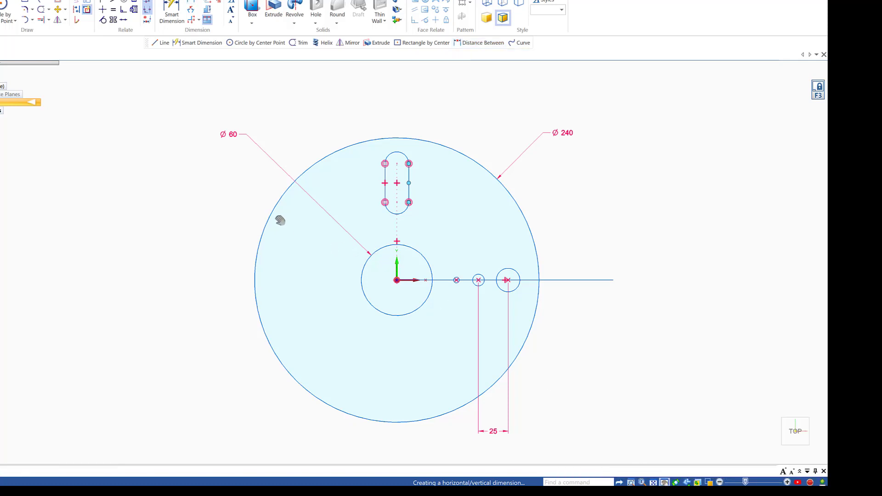
mouse_move(280, 220)
left_mouse_down()
mouse_move(257, 191)
mouse_move(294, 171)
mouse_move(297, 202)
left_mouse_up()
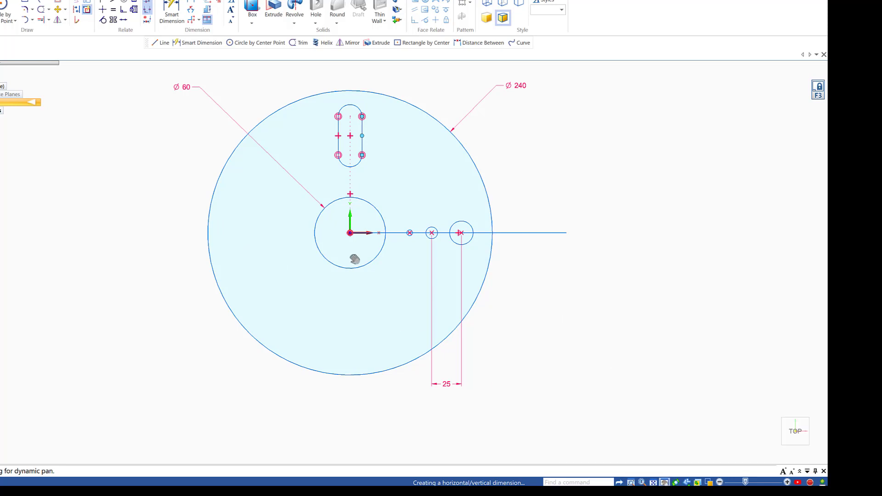
right_click(76, 160)
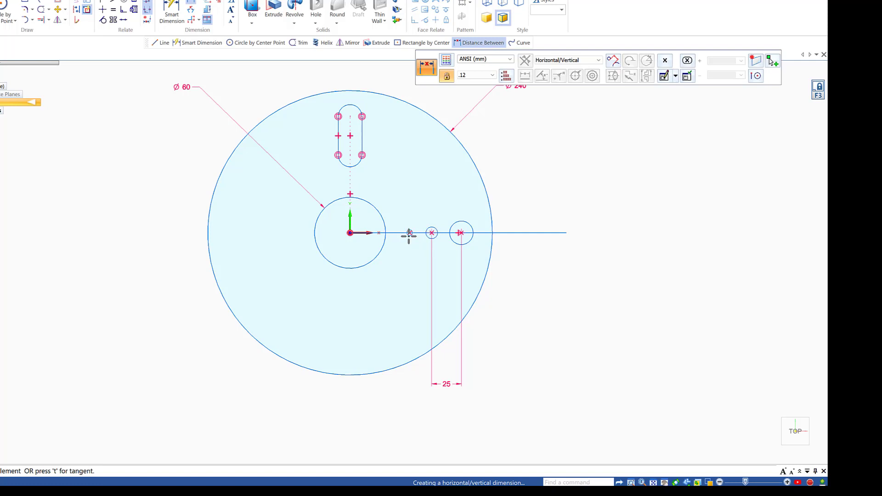
left_click(409, 233)
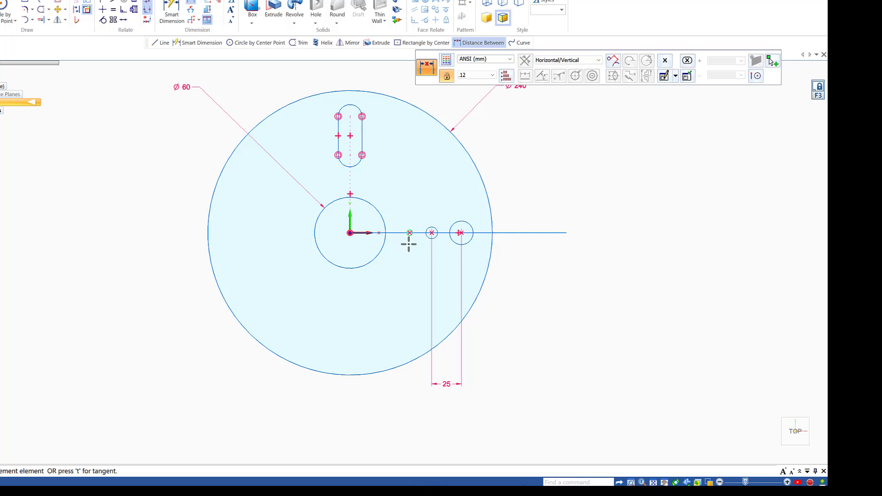
left_click(432, 234)
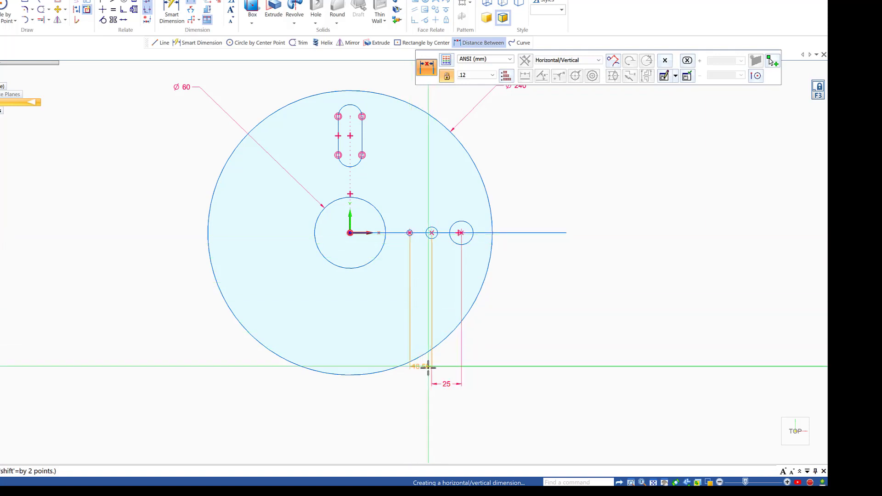
left_click(426, 383)
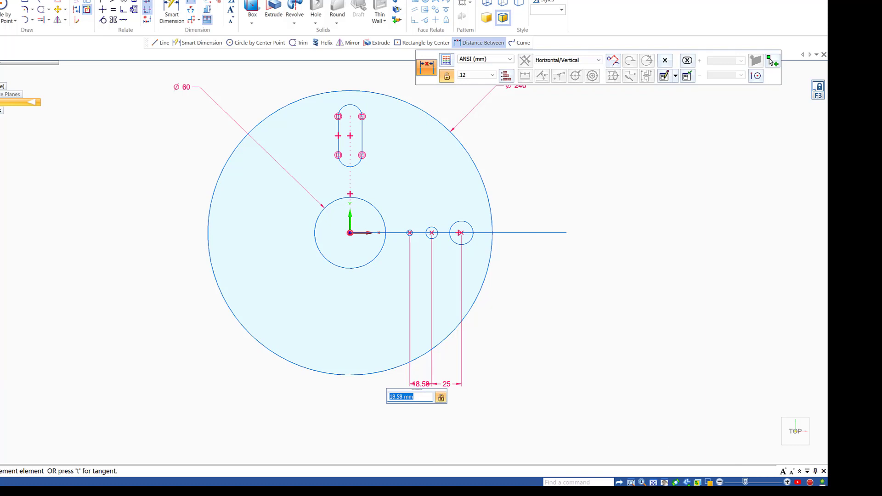
type("15")
key("Return")
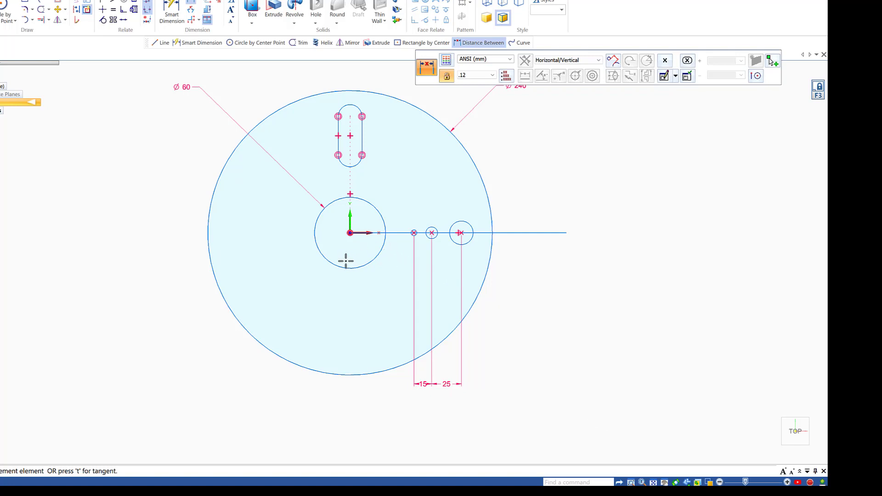
- Dimension the horizontal distance between the disc centre and the 20 mm circle's centre as 92 mm, placing it below the 15 and 25 mm dimensions
left_click(460, 233)
left_click(350, 233)
left_click(193, 3)
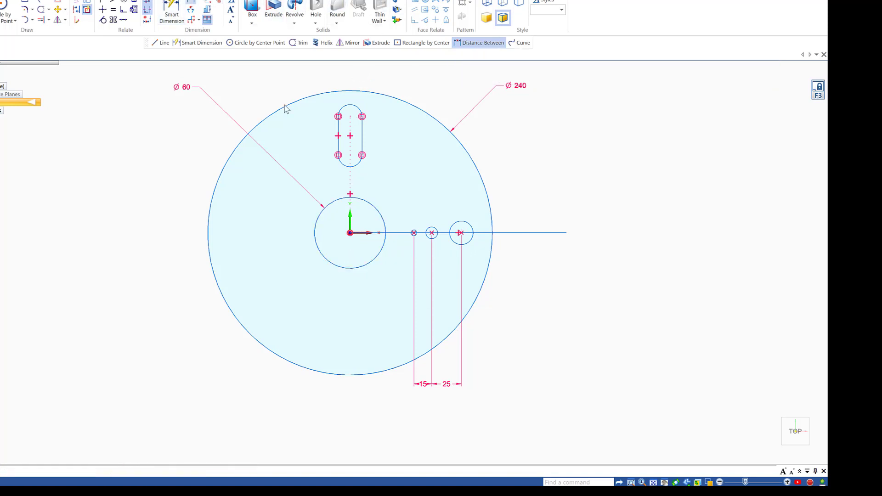
left_click(461, 245)
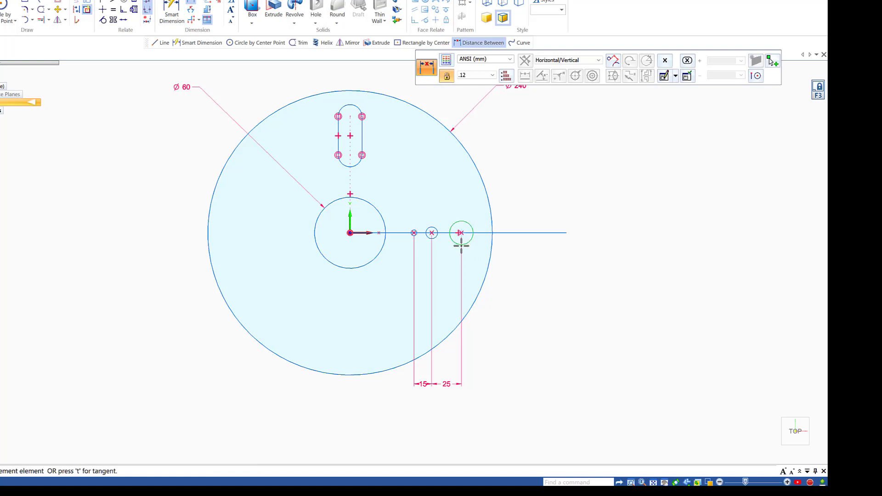
left_click(358, 268)
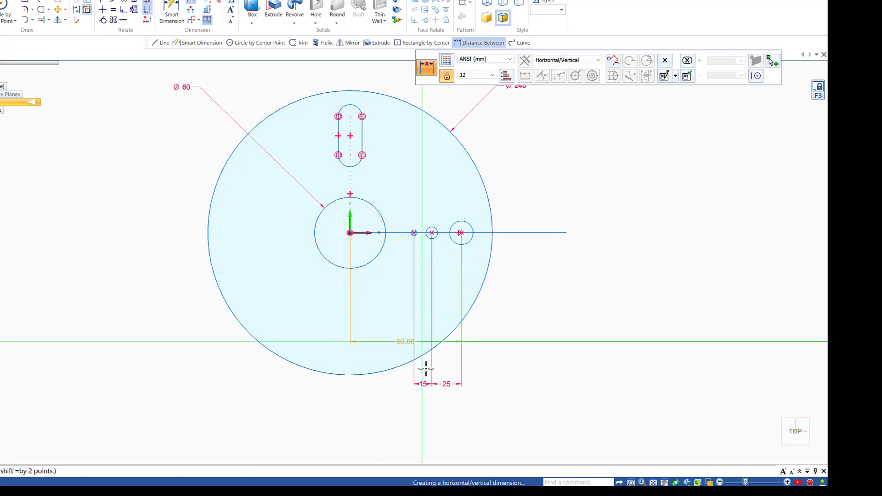
left_click(419, 405)
type("92")
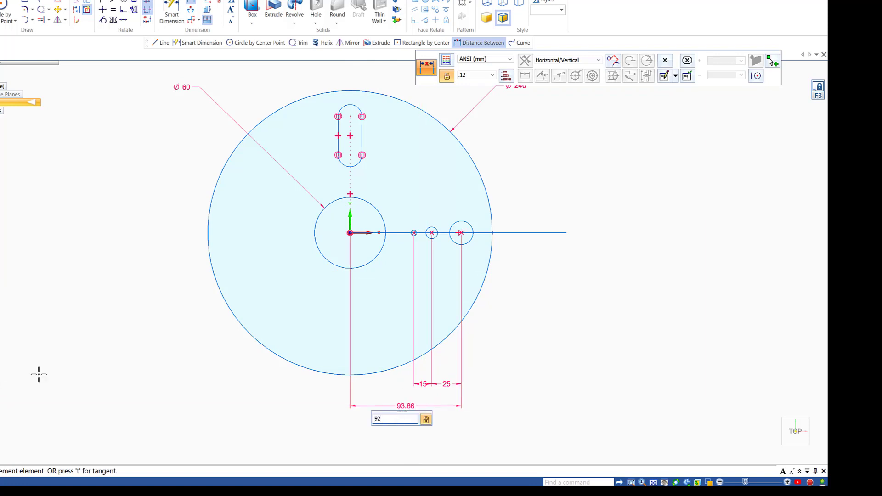
key("Return")
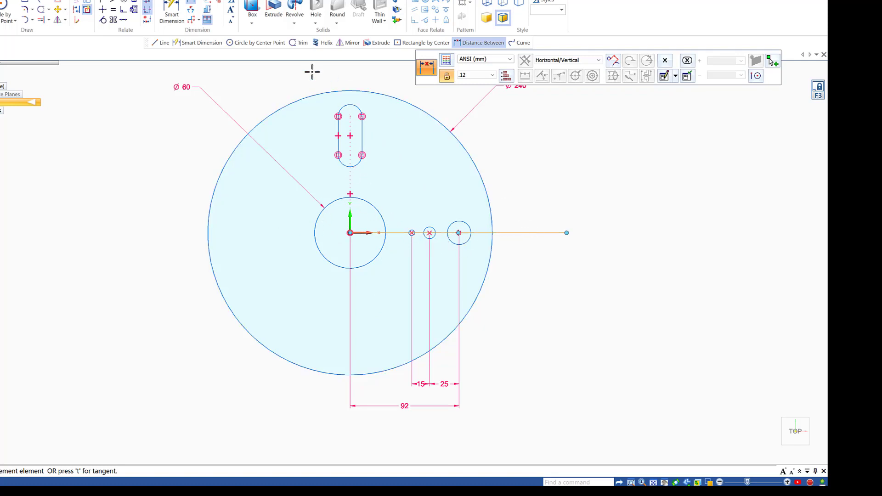
key("Escape")
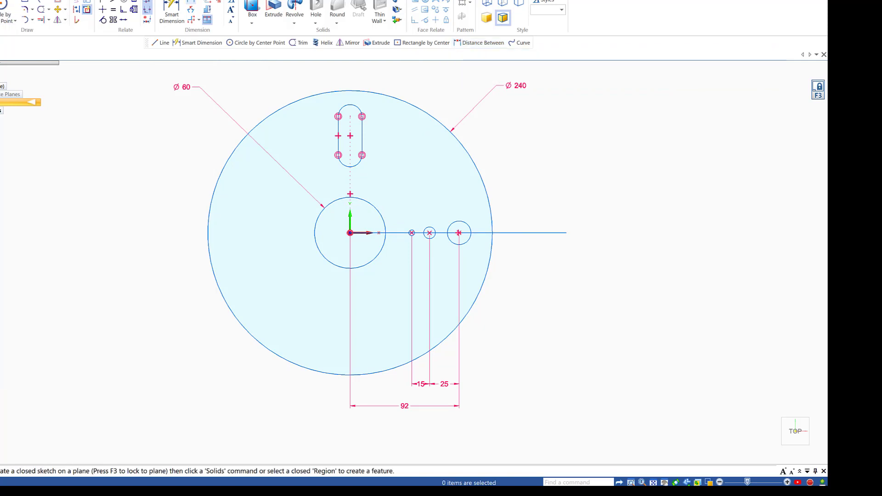
- Delete the horizontal line running from the disc centre through the three small circles
left_click(523, 233)
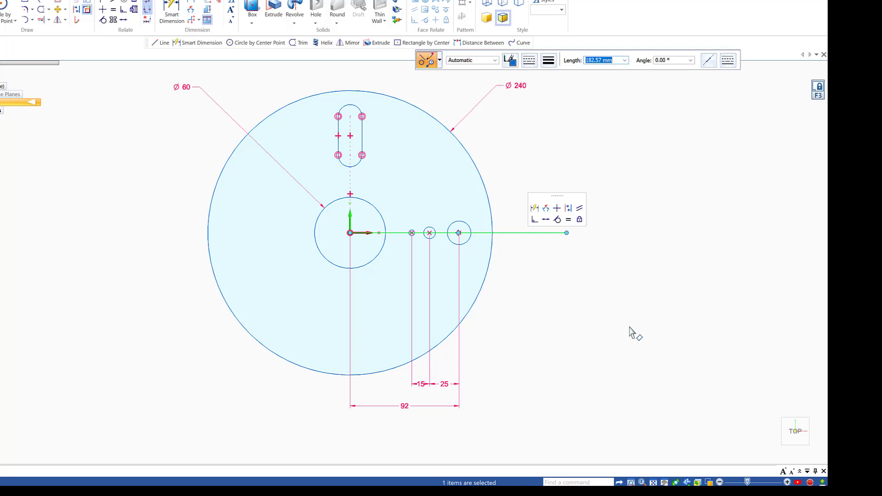
key("Delete")
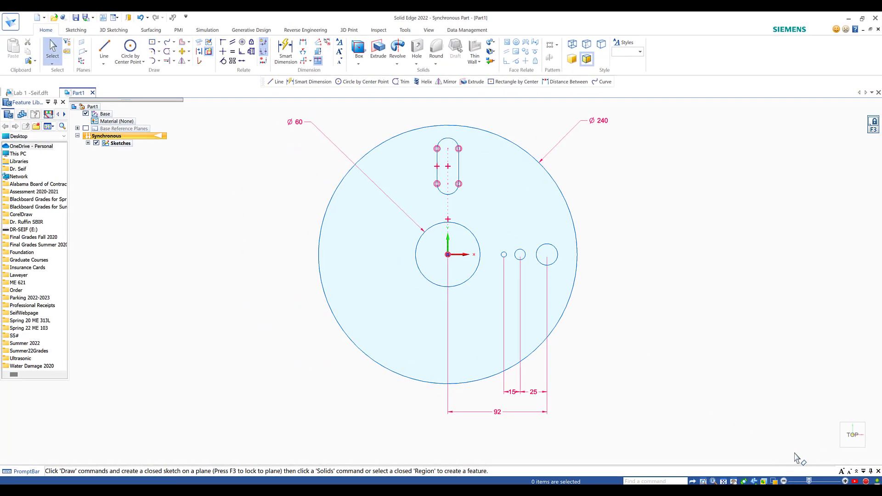
- Extrude the disc region around the centre hole, slot and small holes symmetrically by 12 mm
mouse_move(836, 458)
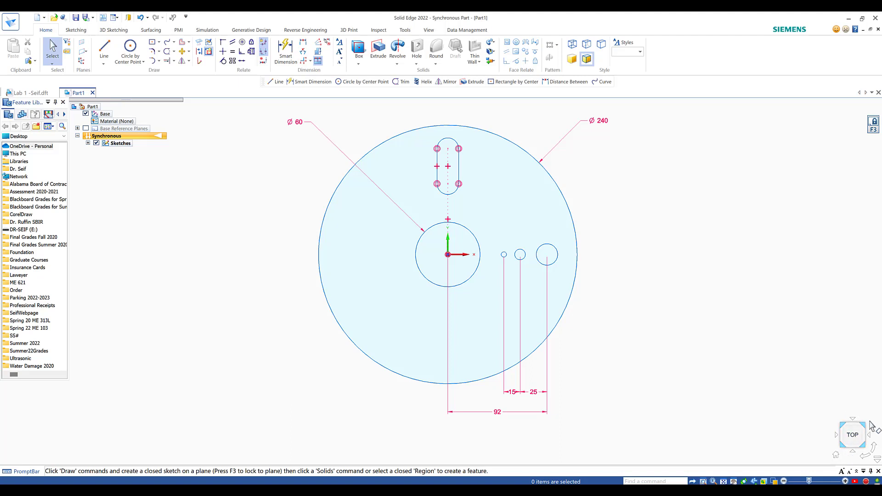
left_click(836, 457)
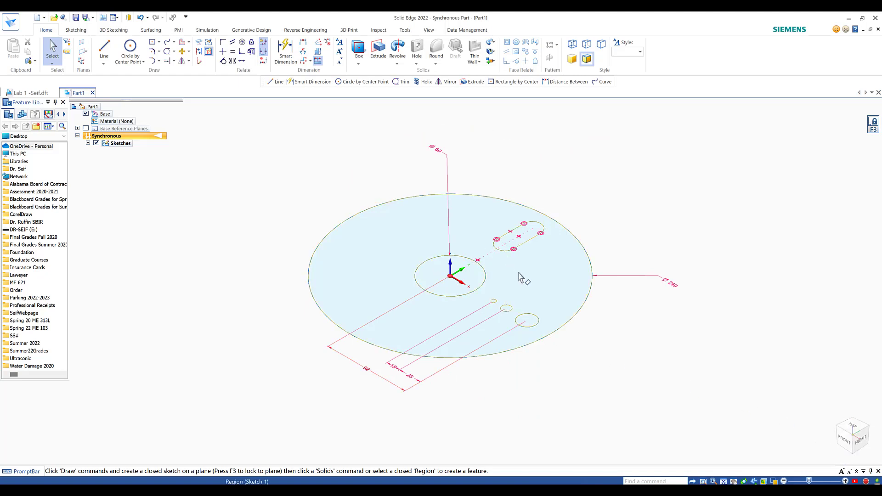
left_click(549, 276)
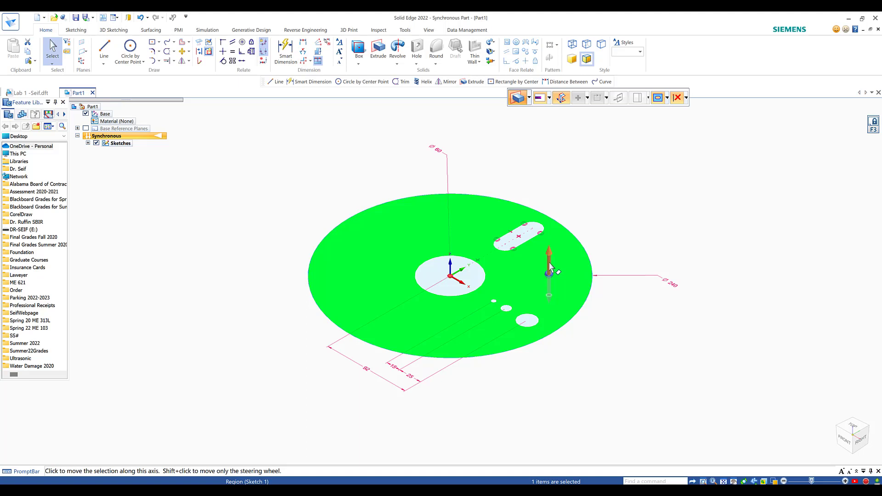
left_click(550, 262)
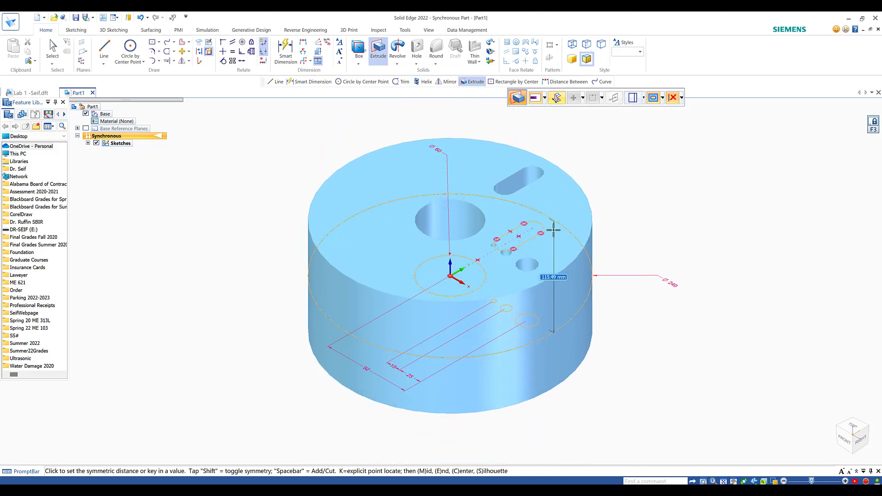
left_click(557, 100)
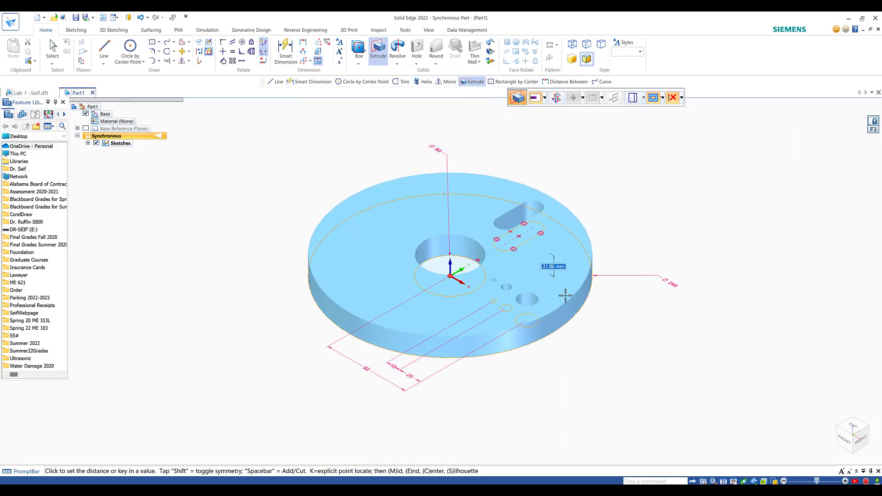
left_click(557, 99)
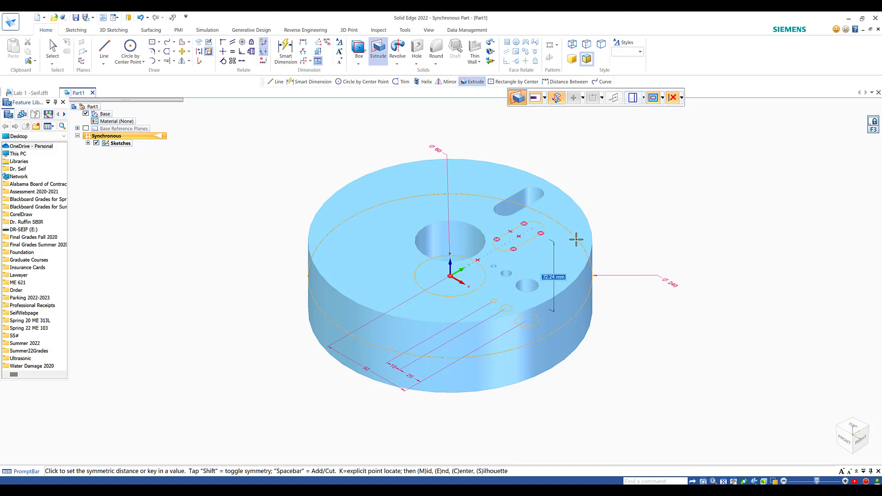
type("12")
key("Return")
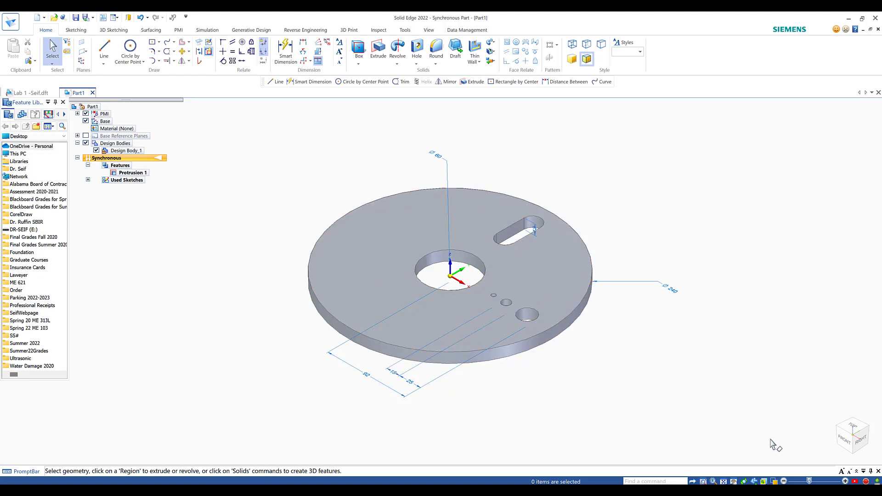
- Create a circular pattern of the slot and the 20, 10 and 5 mm holes around the disc centre with a count of 6
mouse_move(860, 430)
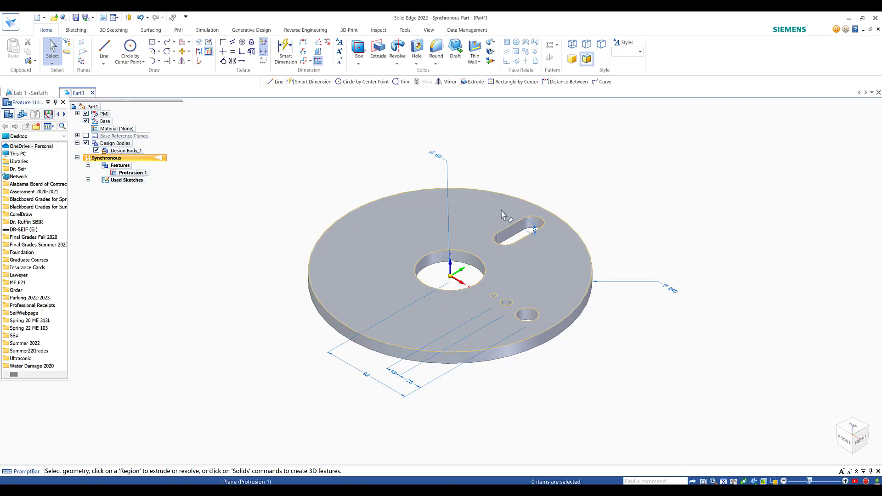
left_click(853, 429)
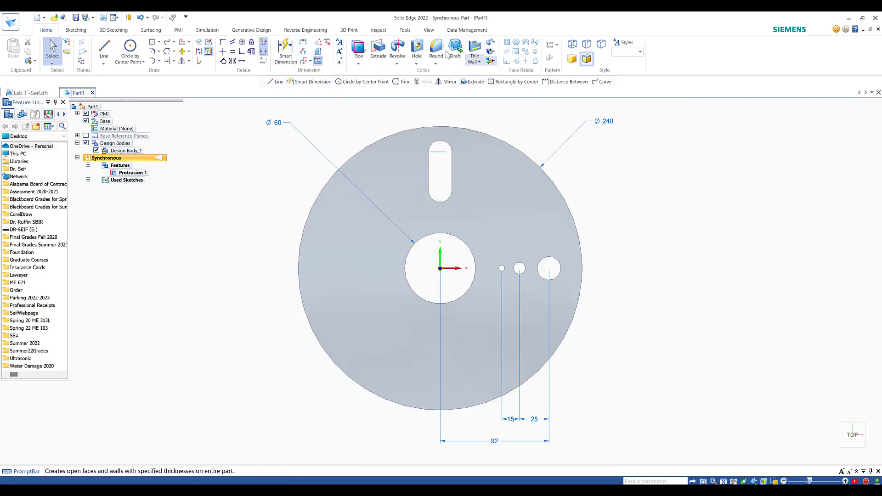
left_click(53, 51)
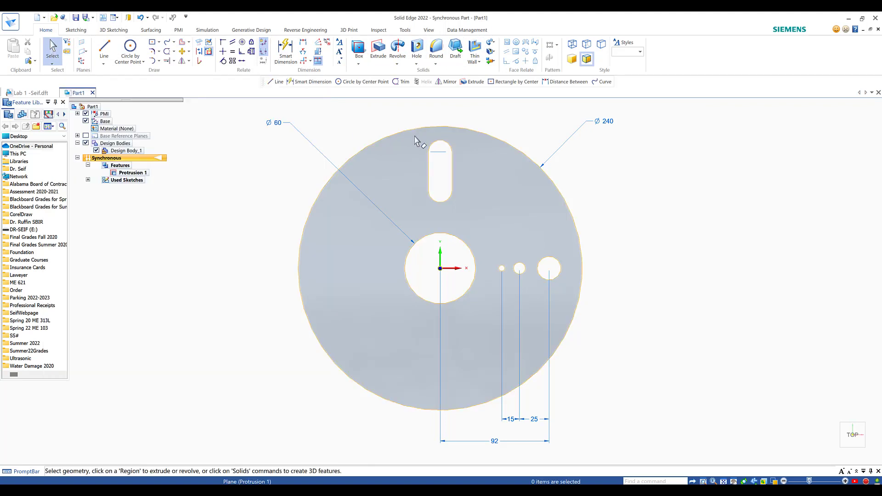
left_click(422, 150)
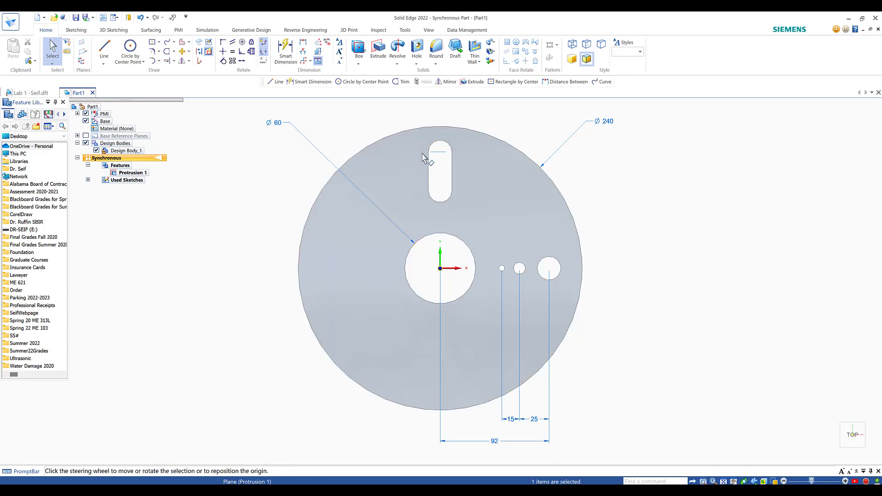
left_click_drag(423, 178, 569, 295)
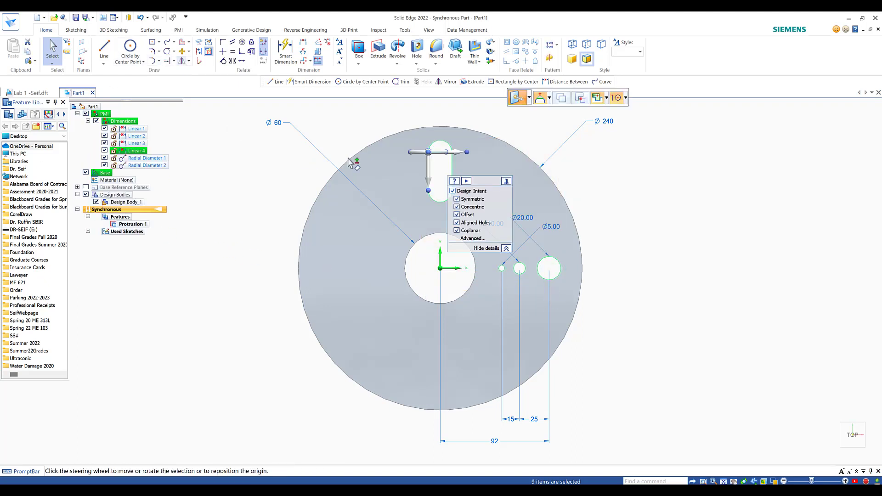
left_click_drag(484, 180, 788, 119)
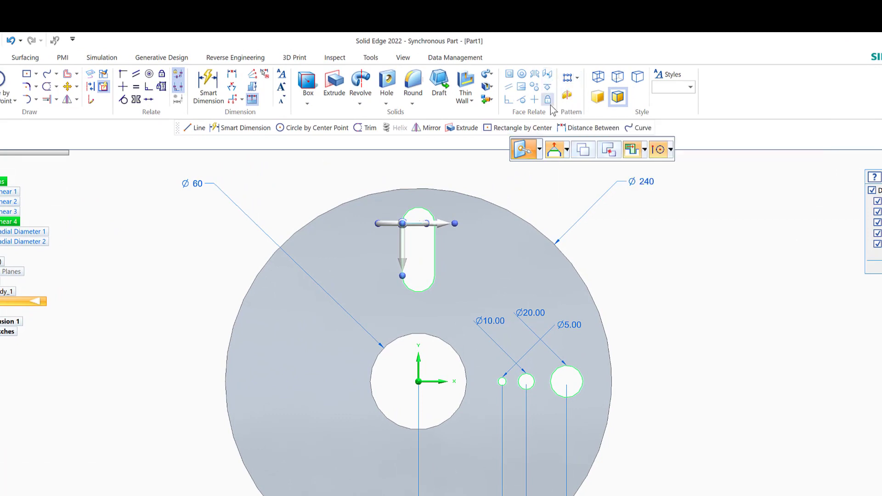
left_click(578, 79)
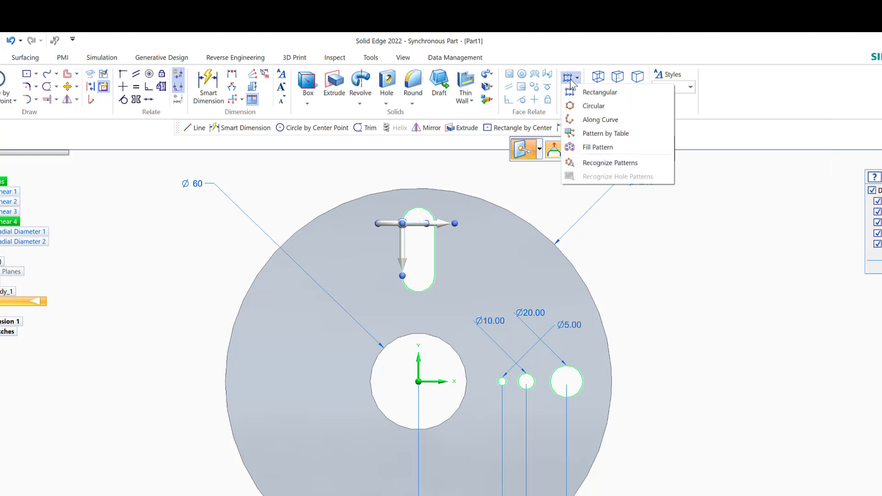
left_click(588, 107)
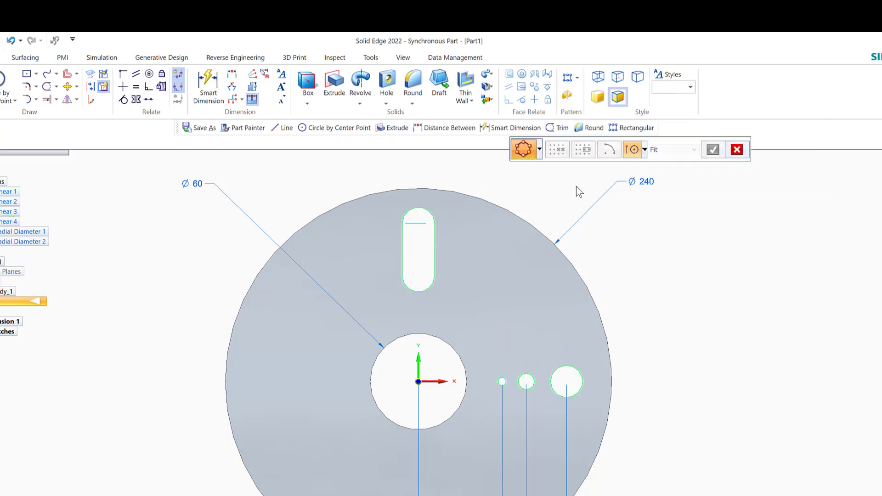
left_click(531, 228)
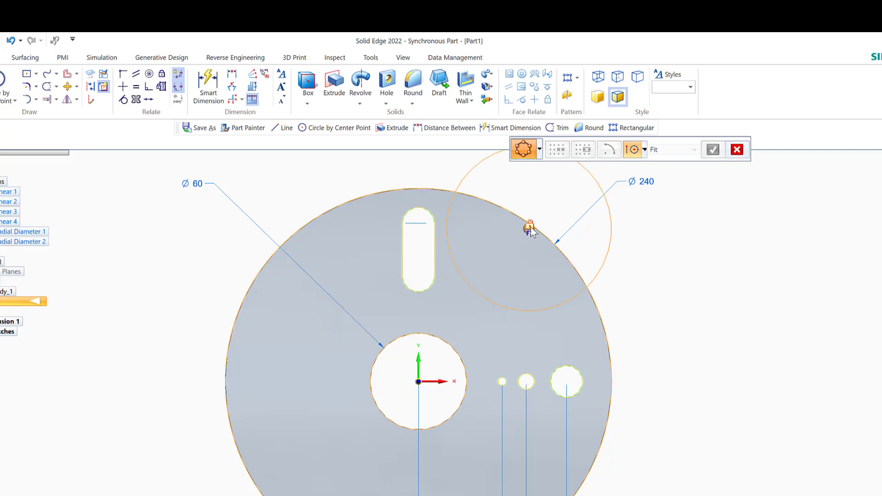
left_click(532, 227)
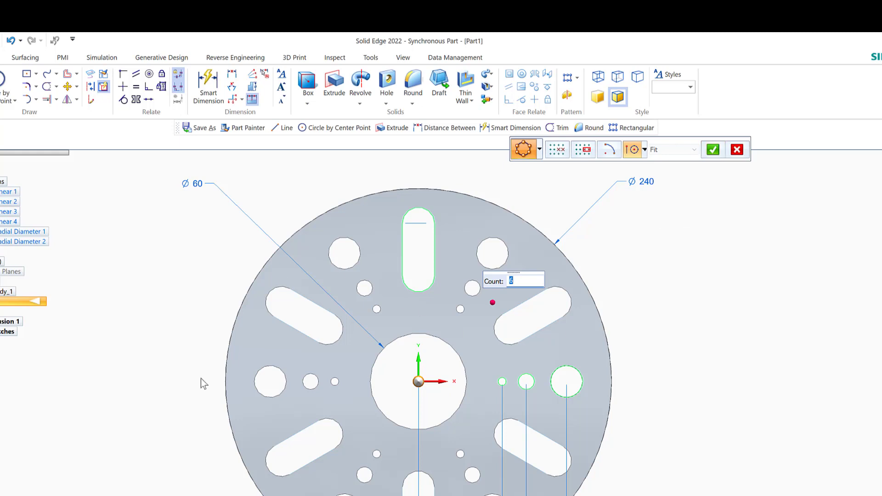
left_click(713, 148)
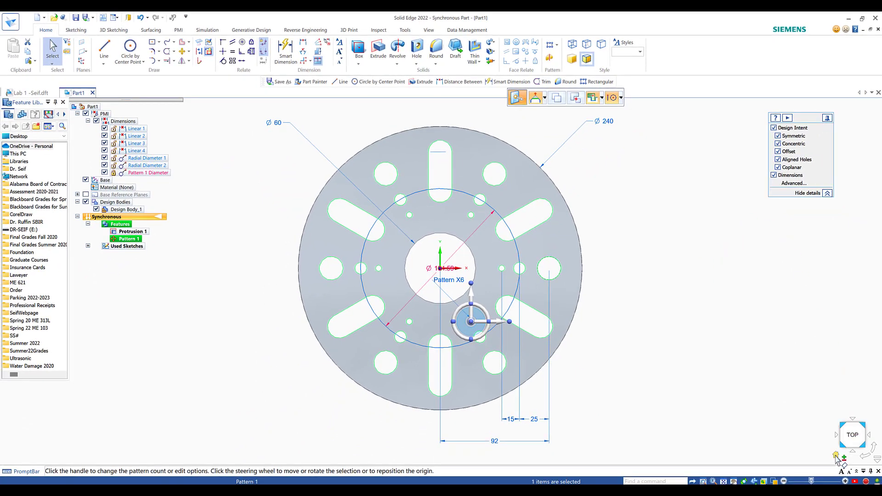
- View the patterned disc in isometric orientation and clear the selection
left_click(835, 456)
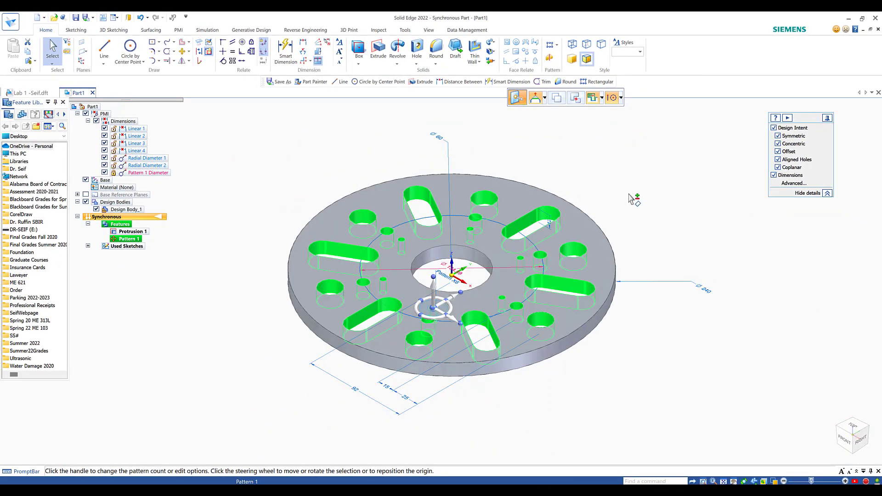
right_click(638, 156)
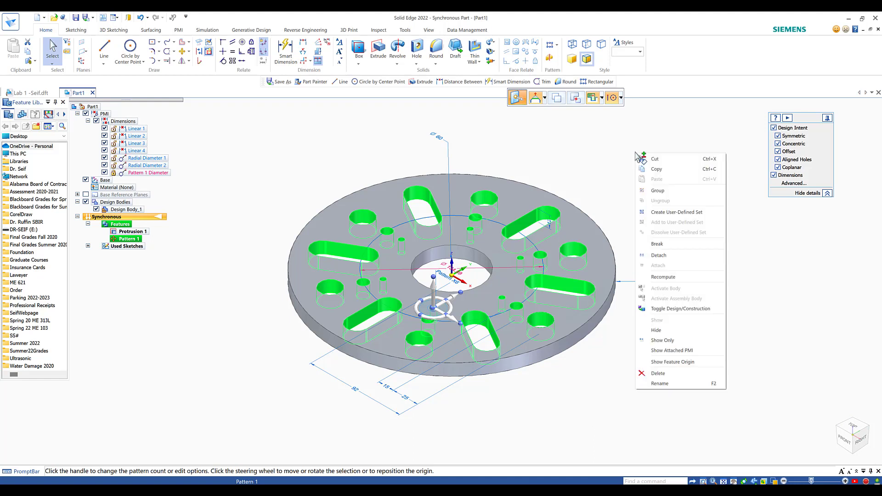
left_click(672, 151)
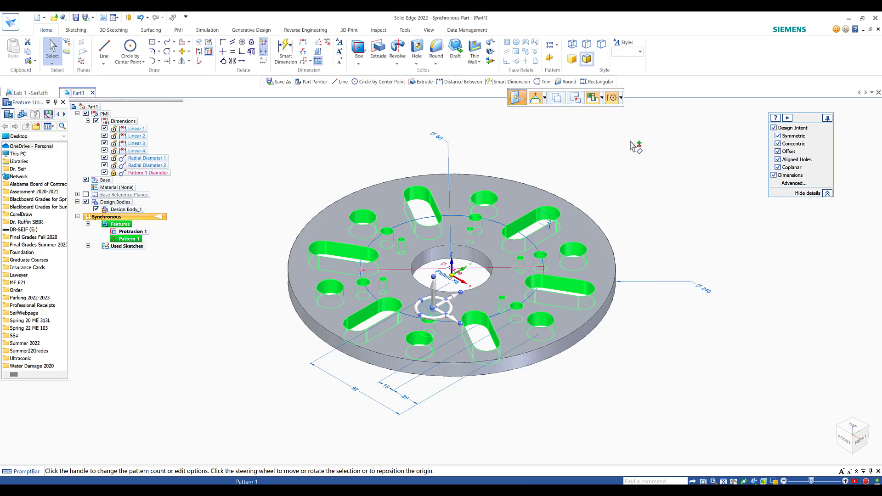
key("Escape")
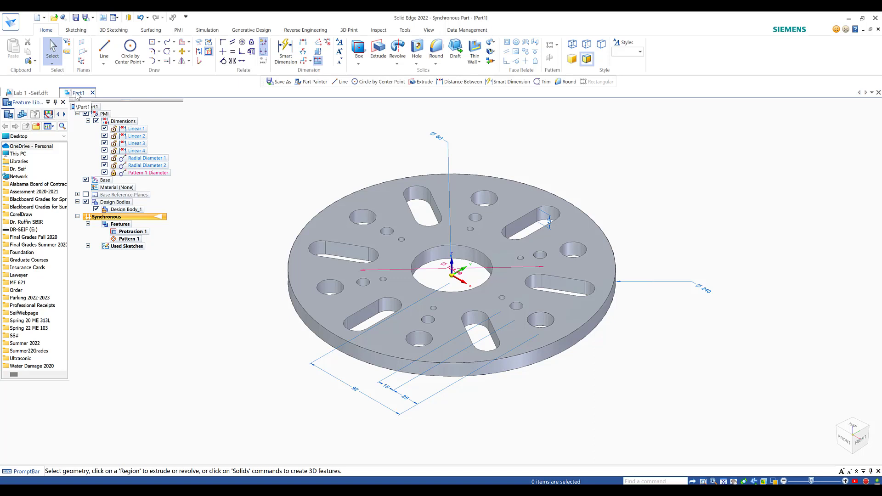
left_click(92, 18)
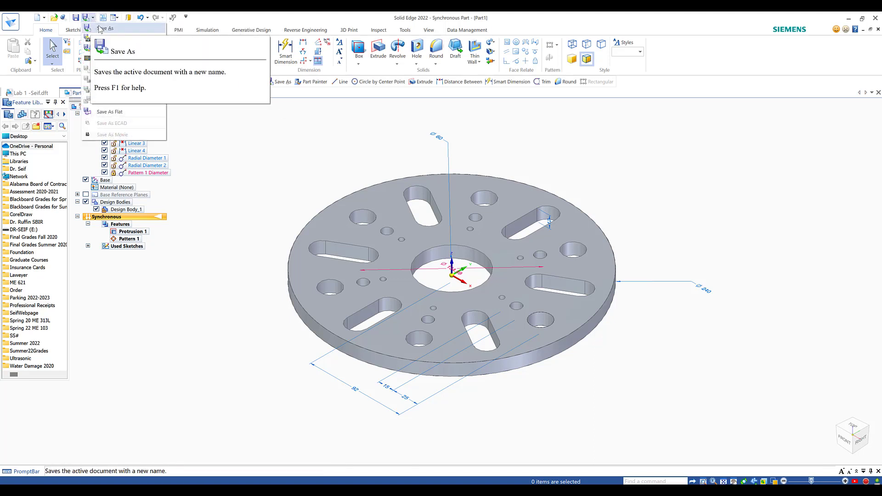
left_click(101, 29)
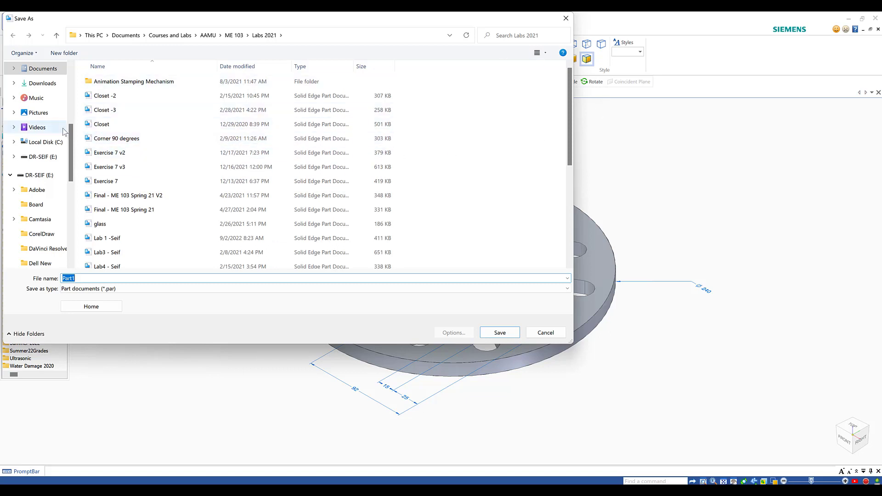
scroll(35, 168, "up", 2)
scroll(31, 161, "up", 3)
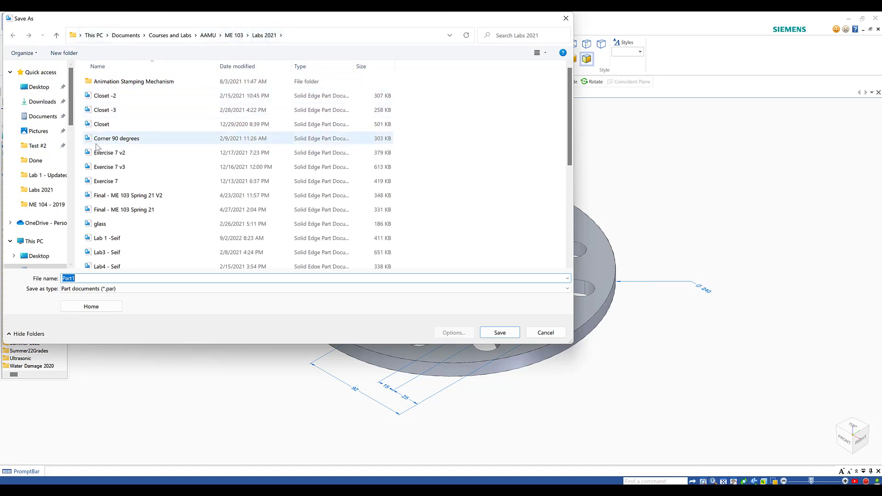
left_click(79, 278)
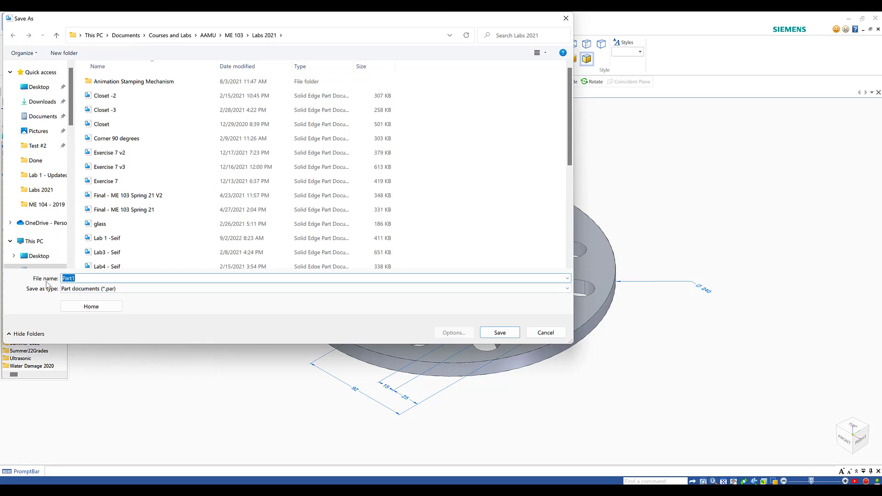
type("Lab")
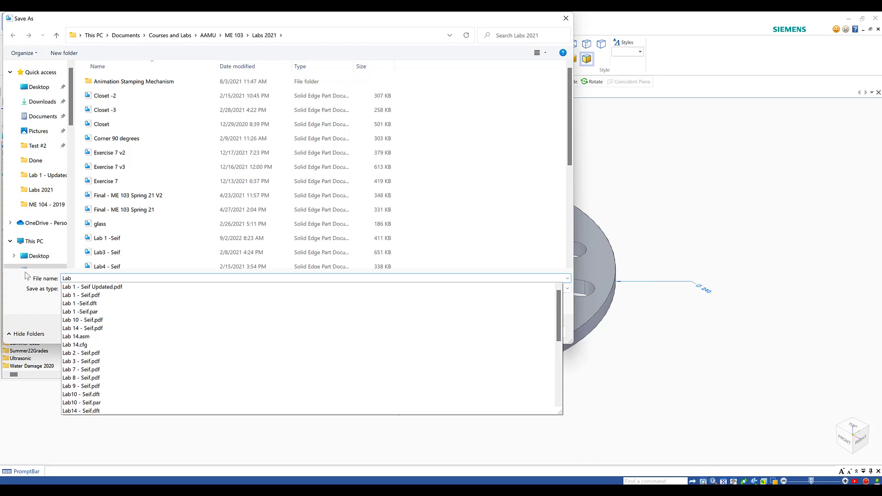
left_click(111, 243)
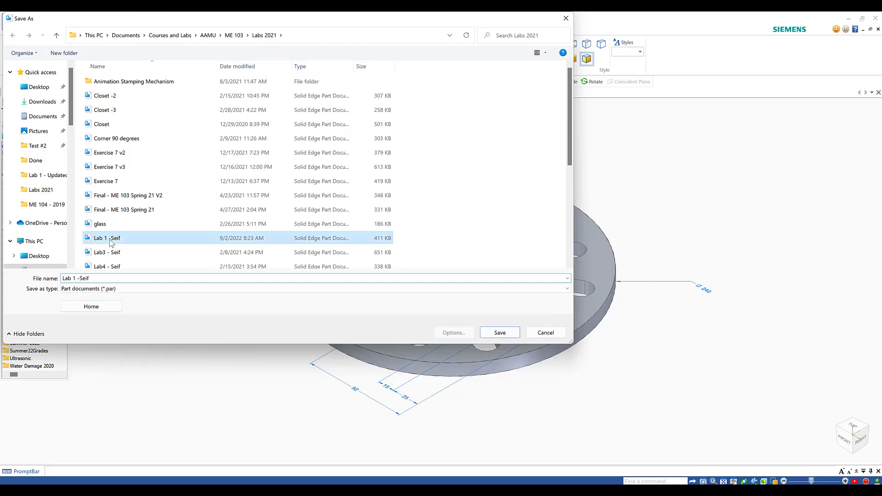
left_click(81, 280)
left_click(79, 279)
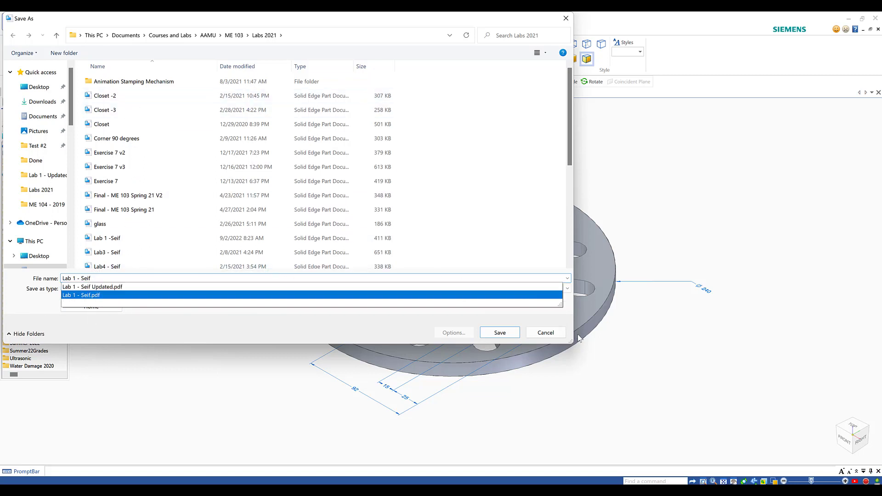
left_click(546, 335)
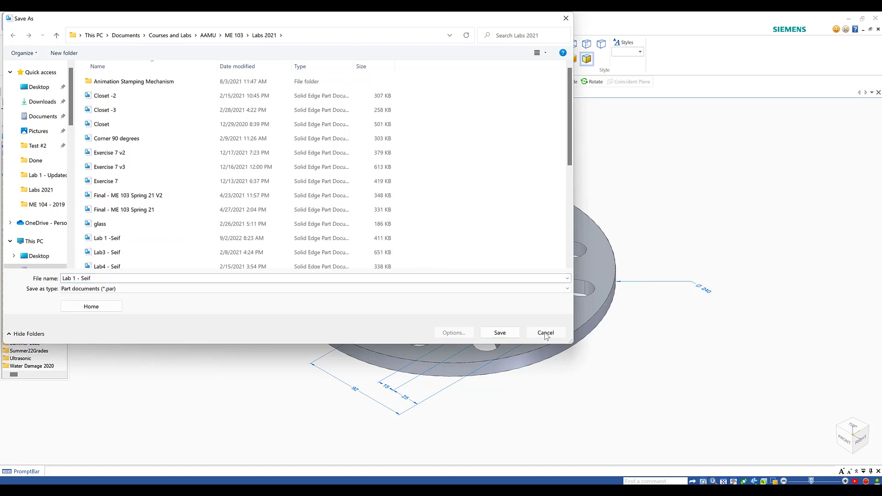
left_click(545, 334)
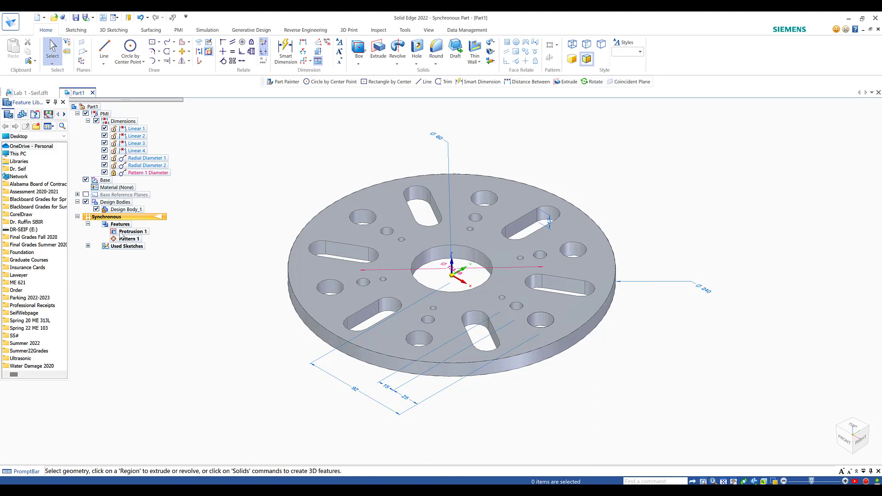
- Hide the design body and the circular pattern's diameter dimension, and delete all remaining linear and radial dimensions
left_click_drag(120, 236, 145, 224)
left_click(85, 202)
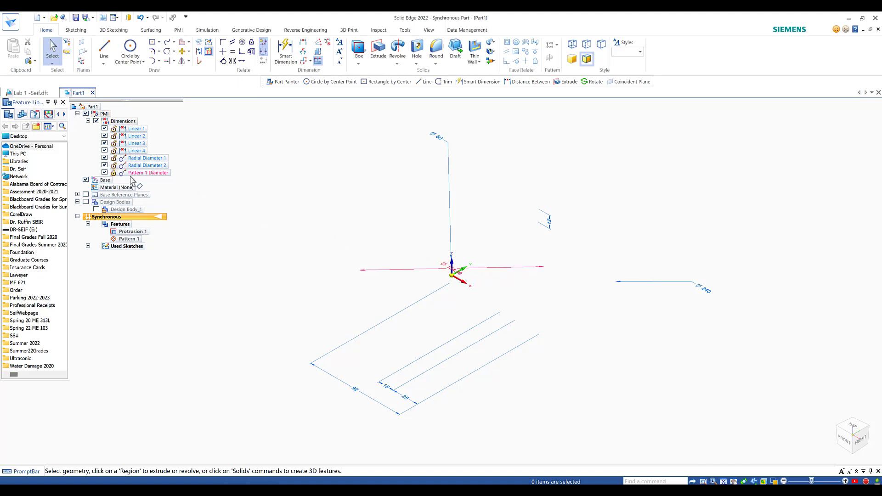
left_click(104, 173)
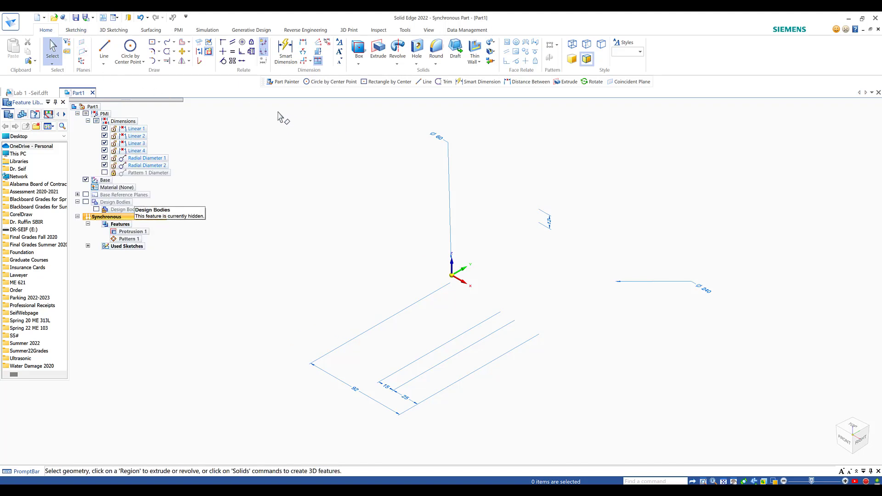
left_click_drag(285, 320, 730, 436)
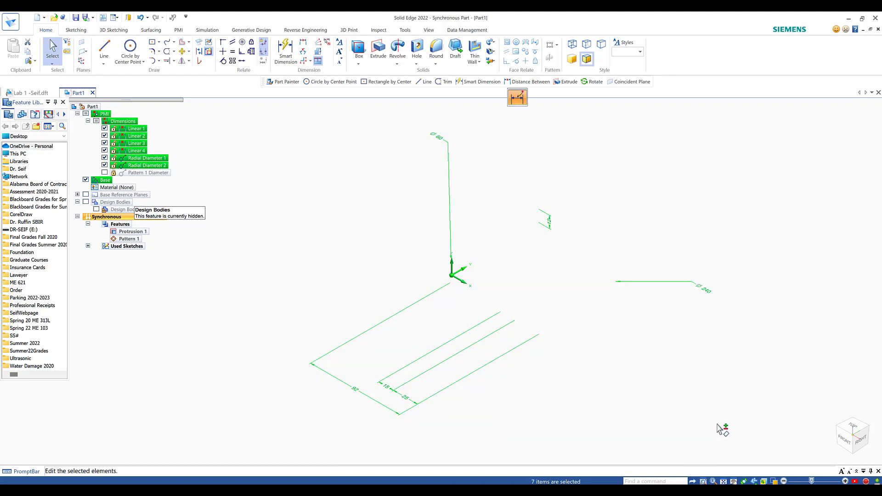
key("Delete")
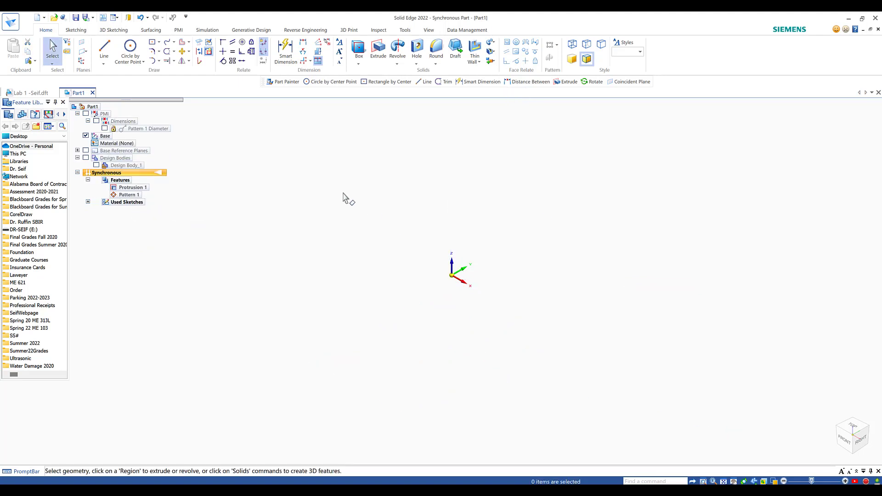
- Hide the base coordinate system and show the design body again, keeping the PMI hidden
left_click(86, 114)
left_click(86, 113)
left_click(86, 136)
left_click(86, 136)
left_click(86, 135)
left_click(86, 158)
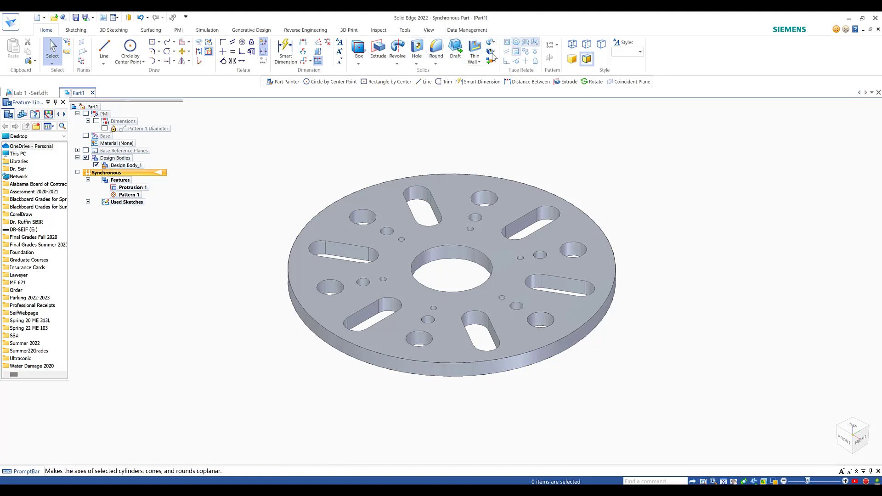
- Paint the whole disc body with the Chrome style using Part Painter
left_click(429, 30)
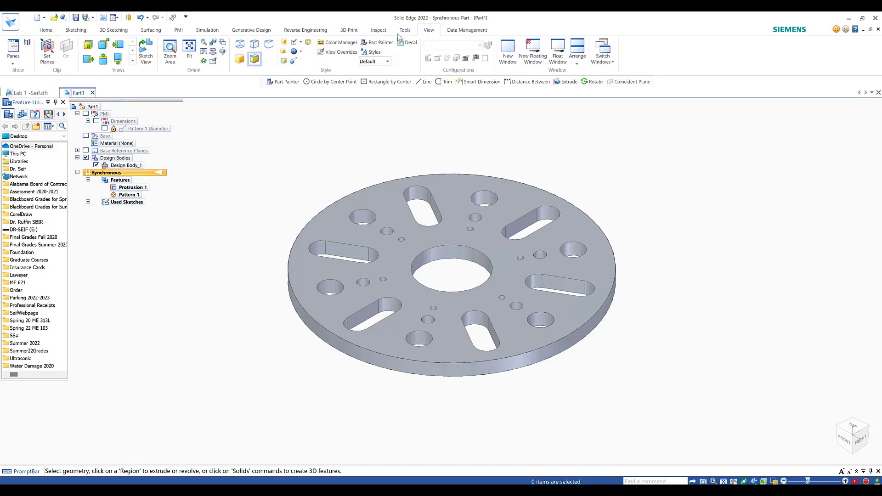
left_click(376, 42)
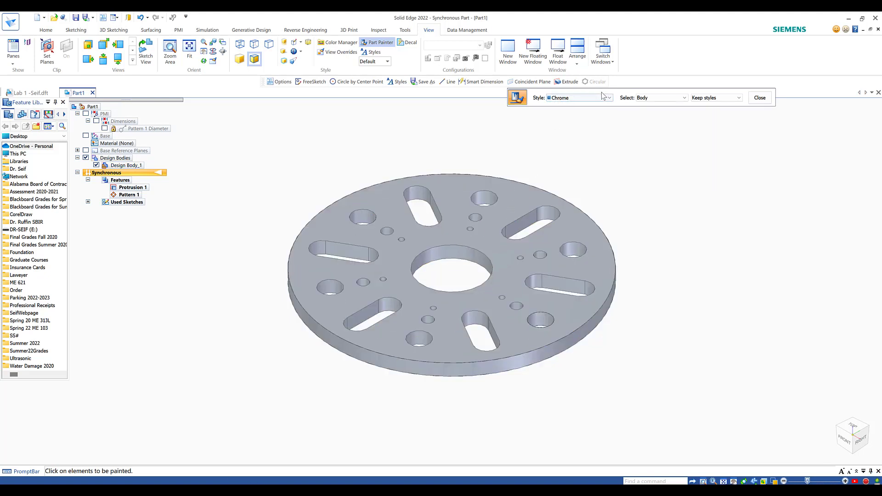
left_click(516, 189)
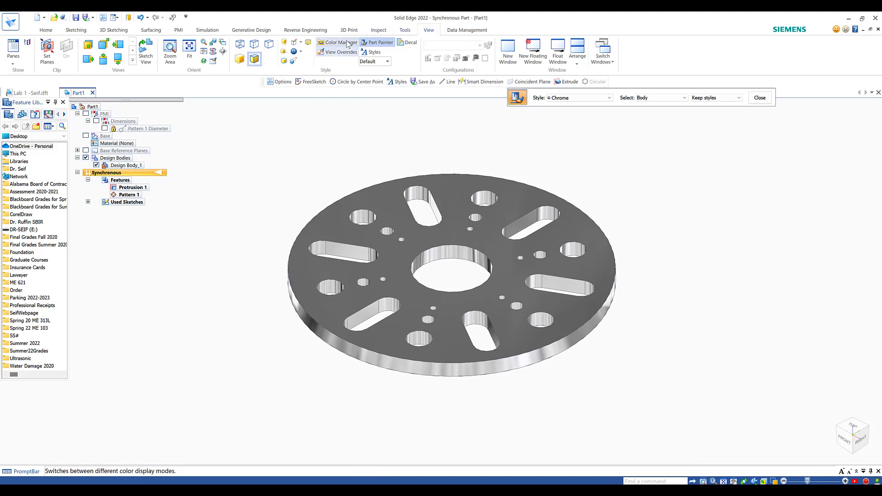
left_click(339, 52)
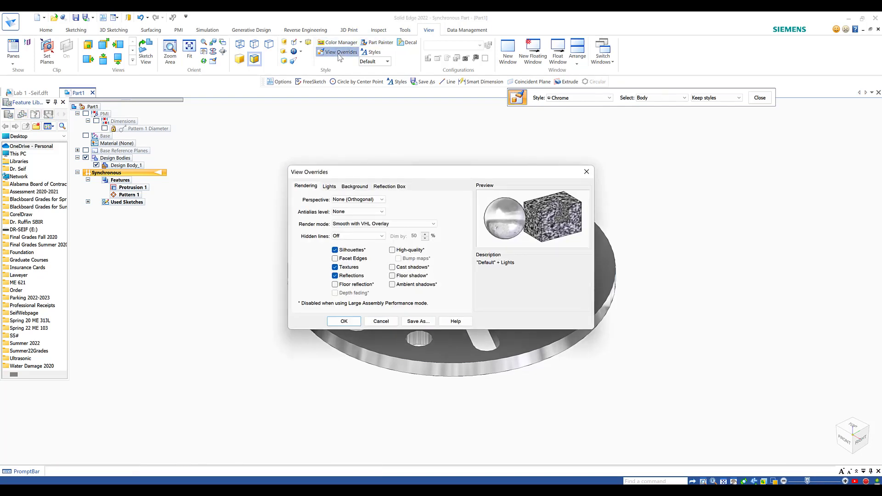
left_click(329, 186)
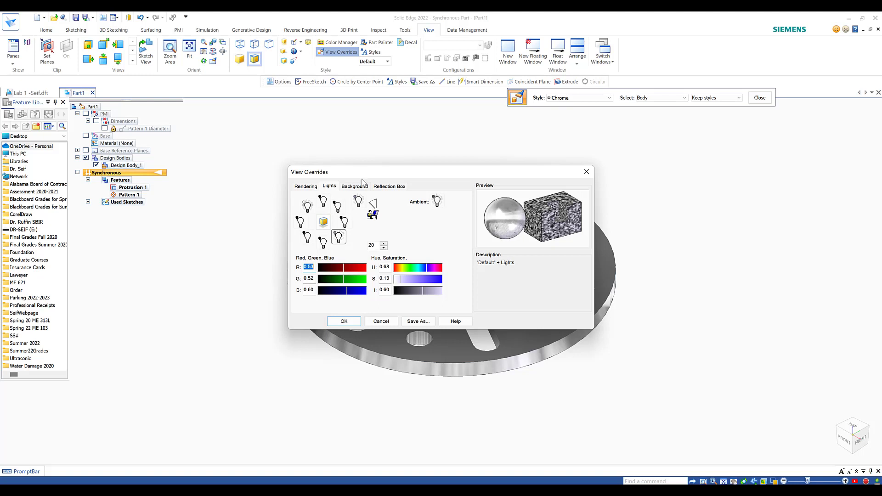
left_click(585, 173)
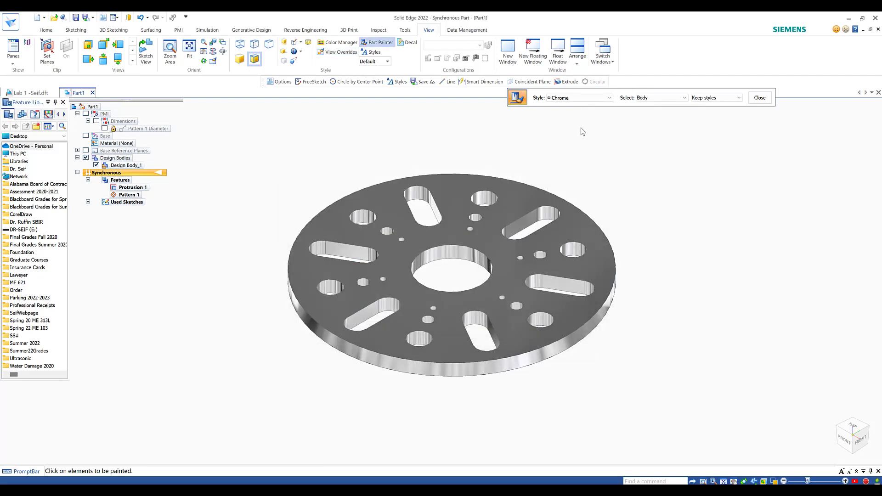